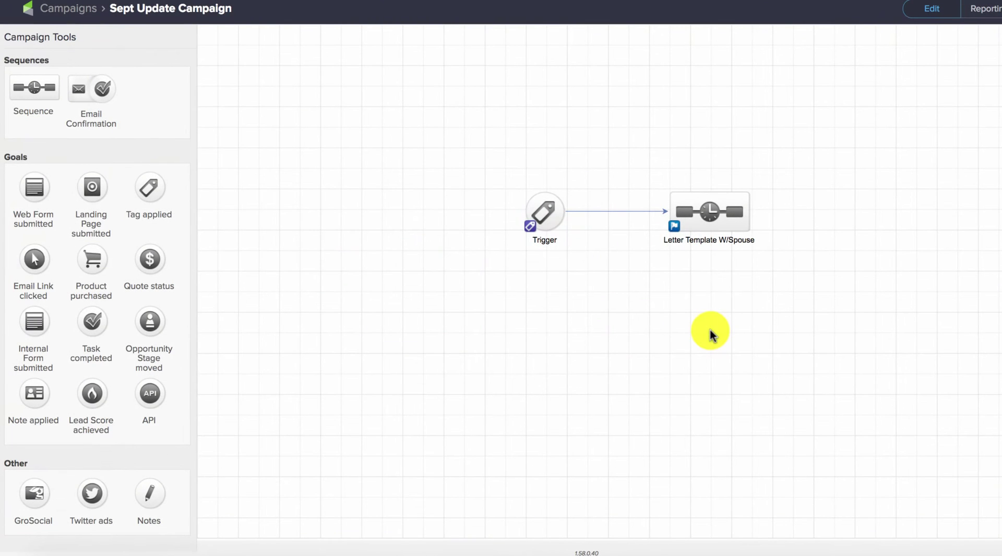
# - Nudge the Letter Template W/Spouse sequence right and move the Trigger down and left of it
pyautogui.moveTo(795, 270); pyautogui.dragTo(628, 173)
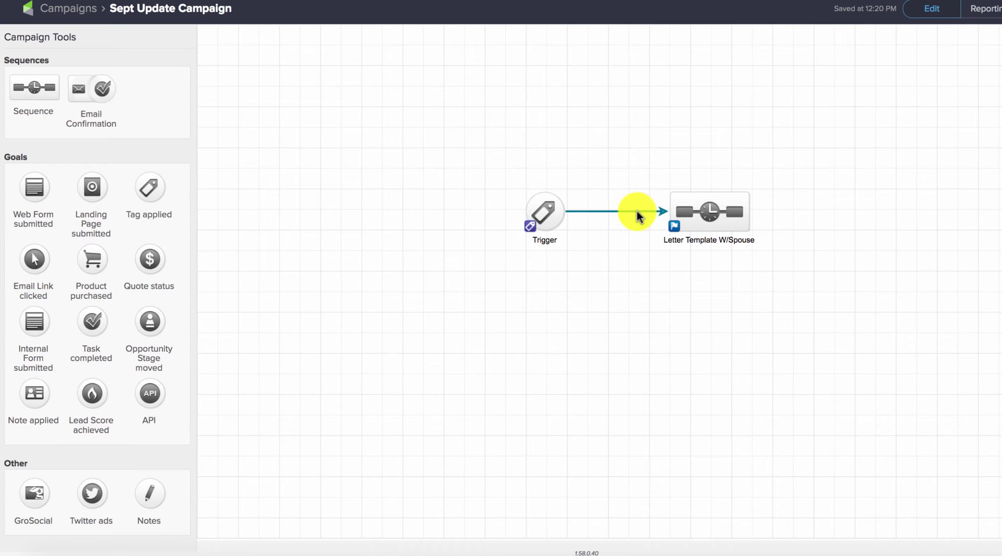
pyautogui.moveTo(693, 208); pyautogui.dragTo(706, 209)
pyautogui.moveTo(548, 219); pyautogui.dragTo(509, 286)
# - Duplicate the Letter Template W/Spouse sequence and place the copy below the original
pyautogui.click(737, 217)
pyautogui.rightClick(740, 219)
pyautogui.click(762, 230)
pyautogui.moveTo(762, 230); pyautogui.dragTo(721, 308)
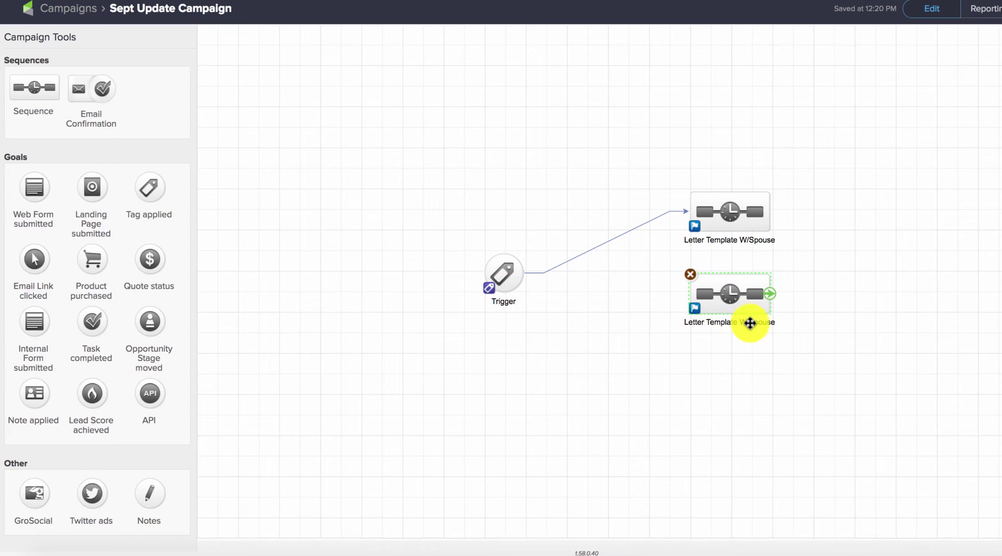
# - Rename the copy to 'Letter Template', move the Trigger back up-right, and select the decision diamond
pyautogui.doubleClick(752, 323)
pyautogui.click(763, 324)
pyautogui.press('BackSpace')
pyautogui.press('BackSpace')
pyautogui.press('BackSpace')
pyautogui.press('BackSpace')
pyautogui.press('BackSpace')
pyautogui.press('BackSpace')
pyautogui.press('BackSpace')
pyautogui.press('BackSpace')
pyautogui.press('BackSpace')
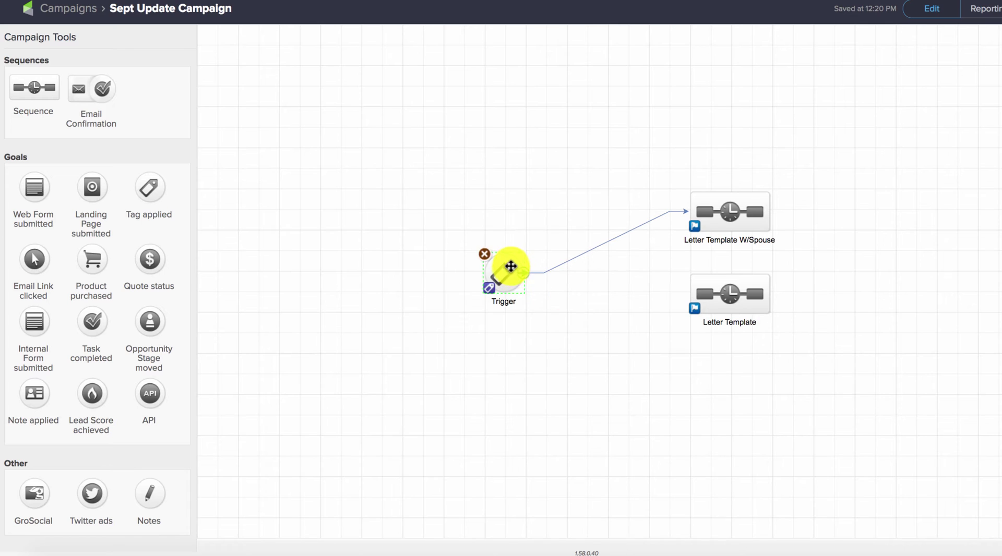
pyautogui.moveTo(510, 266); pyautogui.dragTo(725, 306)
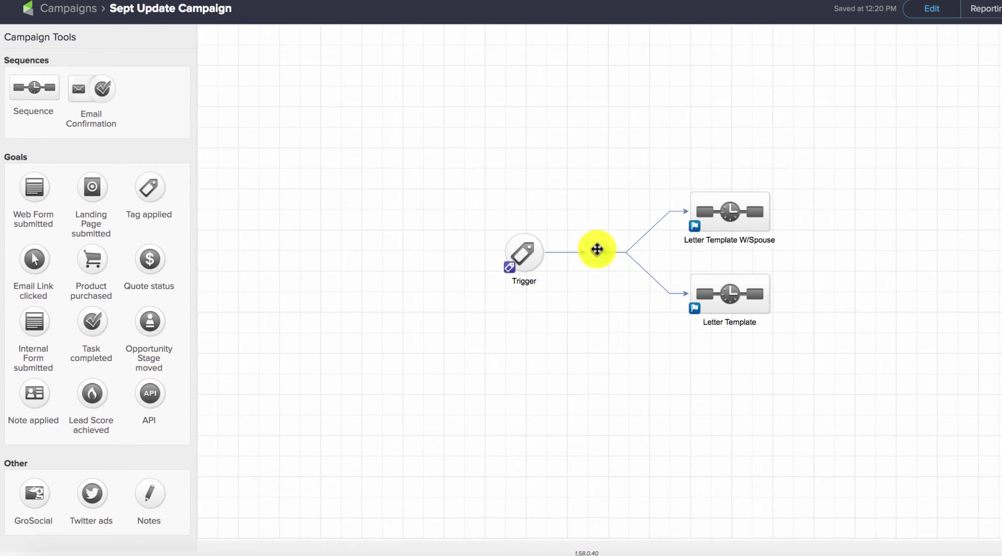
pyautogui.click(596, 250)
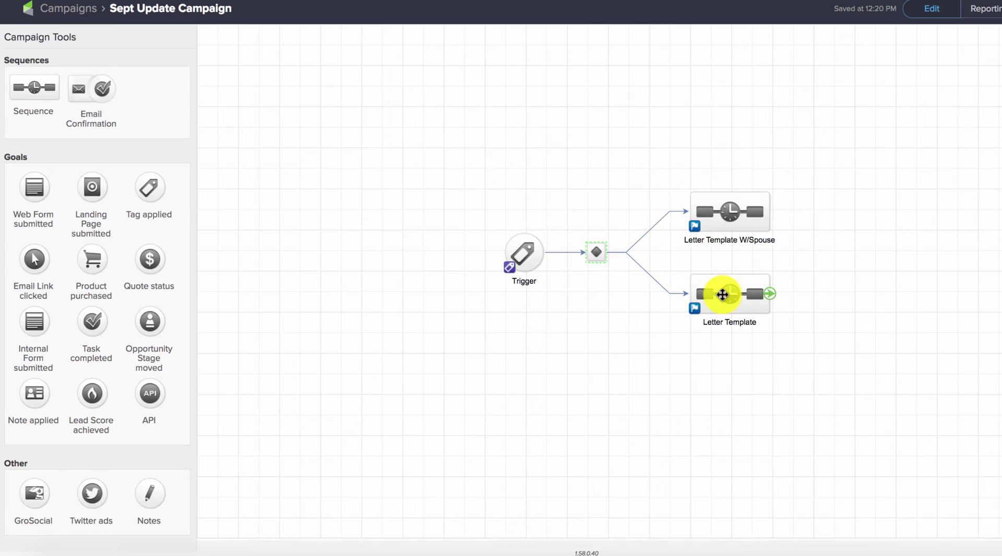
# - Open the decision diamond's rules and begin a Letter Template W/Spouse rule on Contact's Contact Fields
pyautogui.doubleClick(600, 258)
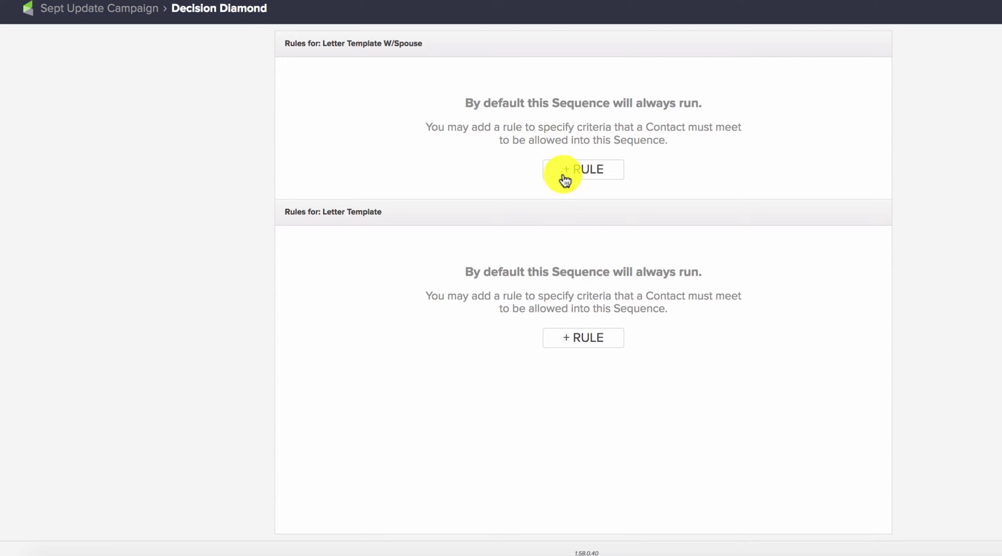
pyautogui.click(566, 173)
pyautogui.click(360, 86)
pyautogui.click(358, 89)
pyautogui.click(386, 83)
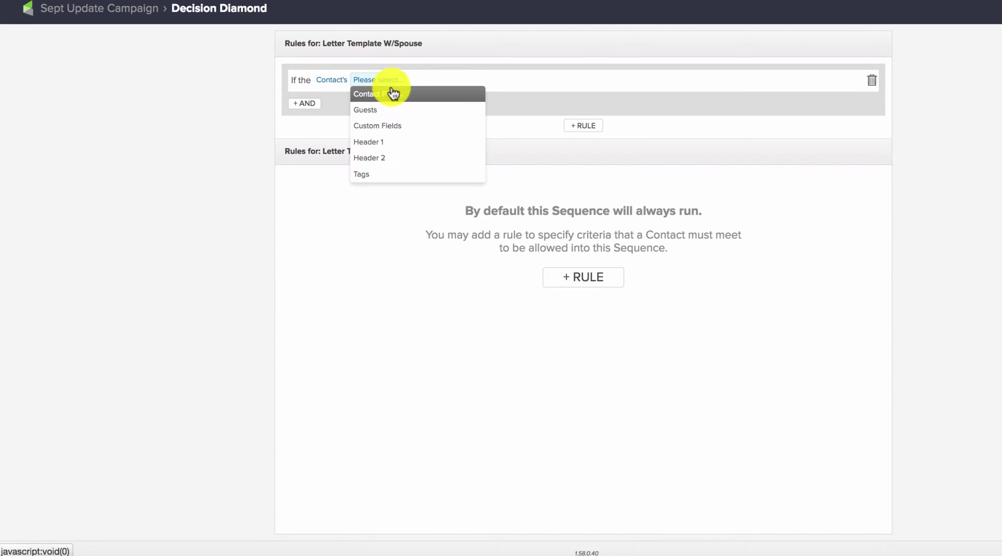
pyautogui.click(402, 99)
pyautogui.click(431, 82)
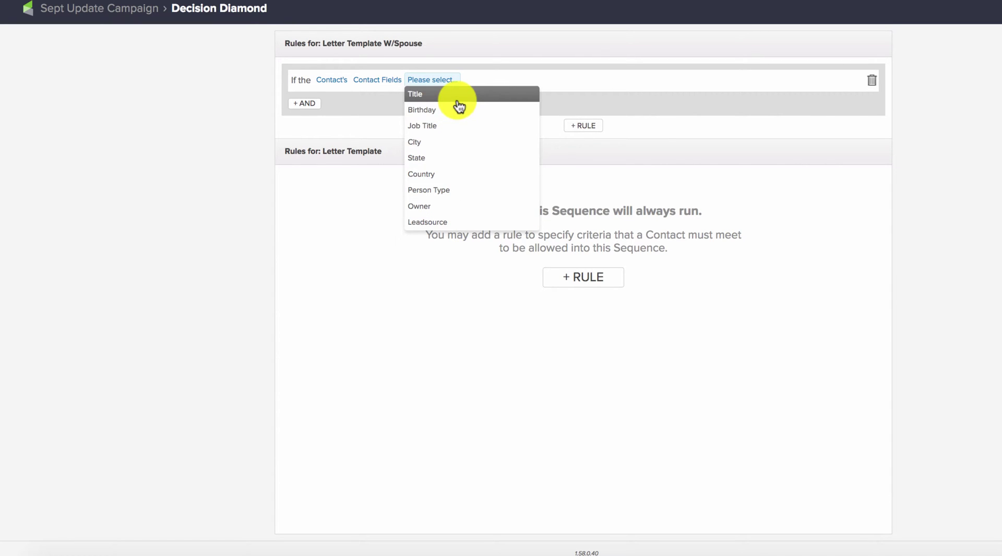
# - Back on the canvas, delete the diamond and the Trigger's links, and shift the Trigger left
pyautogui.click(134, 9)
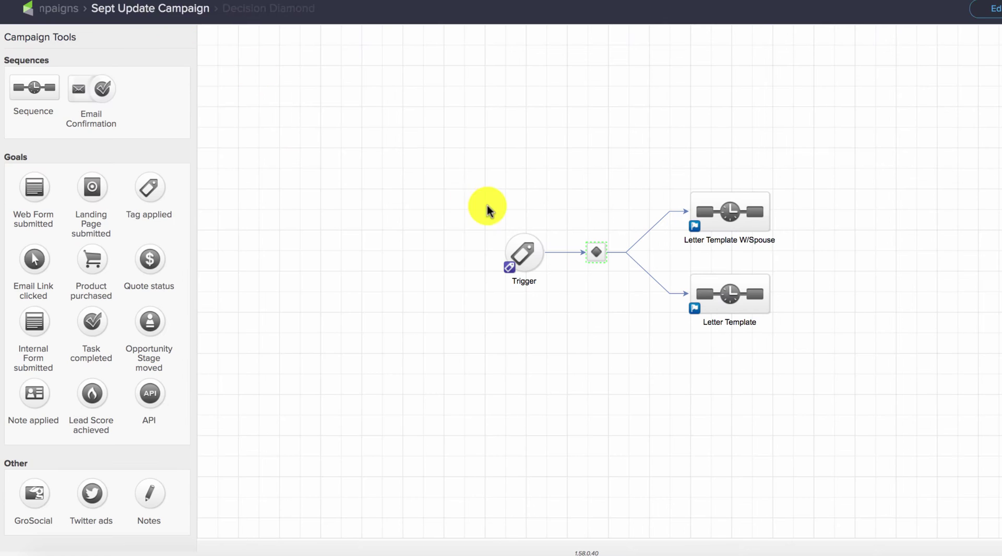
pyautogui.click(647, 273)
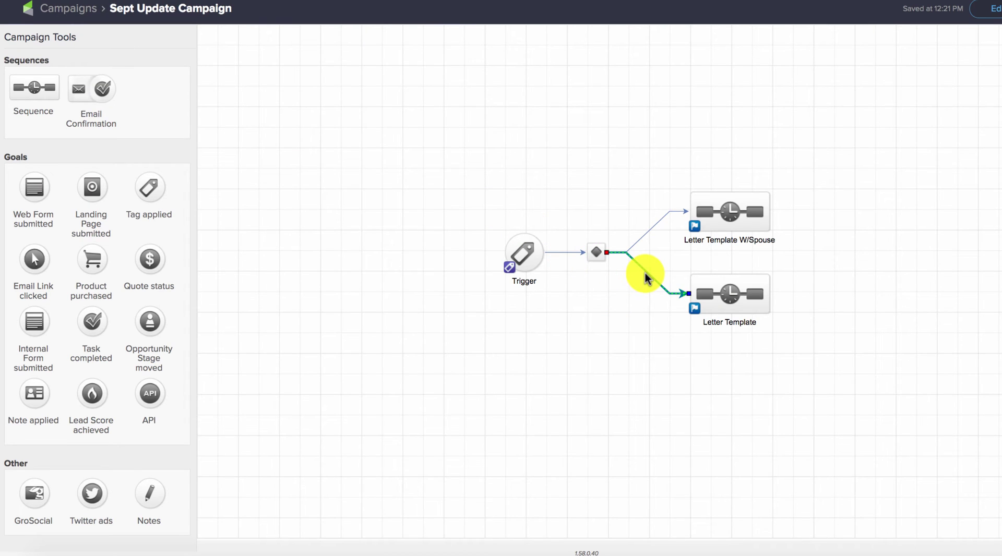
pyautogui.press('Delete')
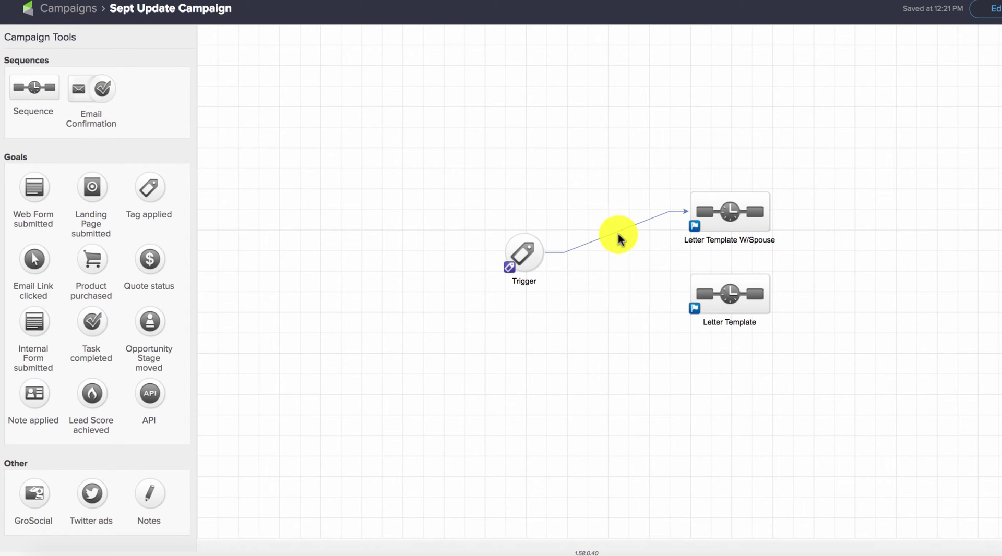
pyautogui.click(615, 236)
pyautogui.press('Delete')
pyautogui.click(534, 252)
pyautogui.moveTo(533, 251); pyautogui.dragTo(471, 252)
# - Add a new sequence after the Trigger and name it Action Set
pyautogui.moveTo(33, 86); pyautogui.dragTo(532, 266)
pyautogui.click(554, 286)
pyautogui.write('d')
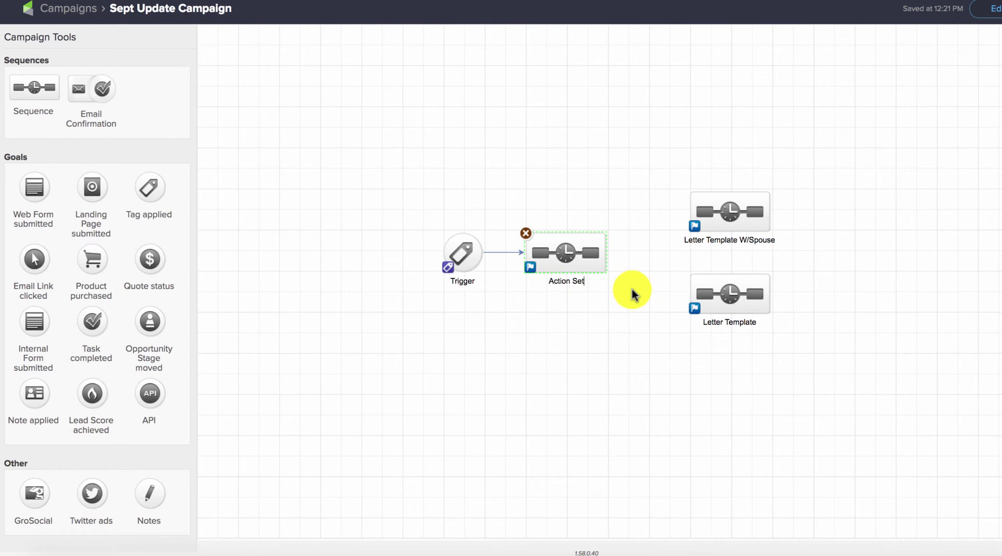
pyautogui.click(626, 286)
# - Connect Action Set to both letter sequences and pull the branch point into a decision diamond
pyautogui.moveTo(600, 260); pyautogui.dragTo(730, 213)
pyautogui.moveTo(727, 290); pyautogui.dragTo(747, 291)
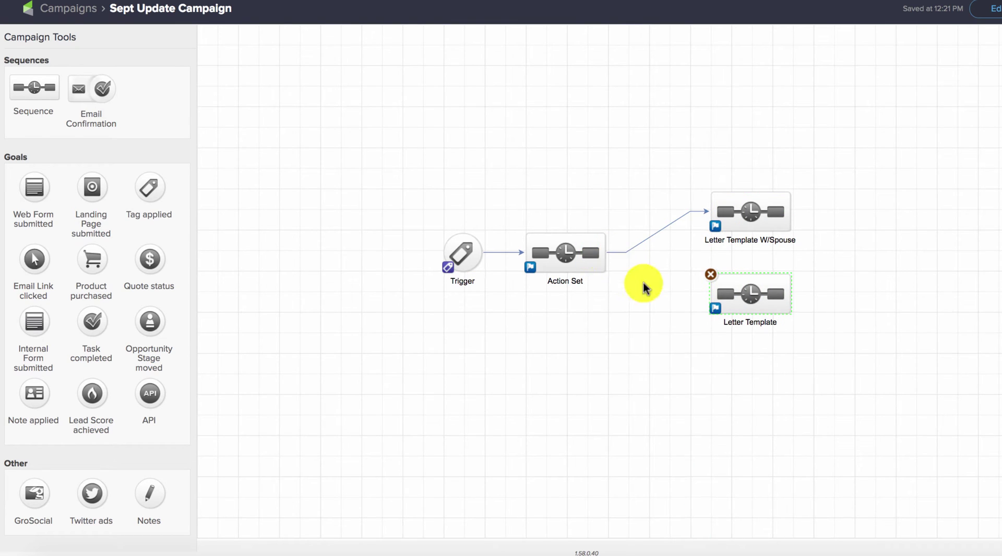
pyautogui.click(655, 298)
pyautogui.moveTo(606, 259); pyautogui.dragTo(733, 306)
pyautogui.moveTo(636, 253); pyautogui.dragTo(648, 252)
pyautogui.click(615, 351)
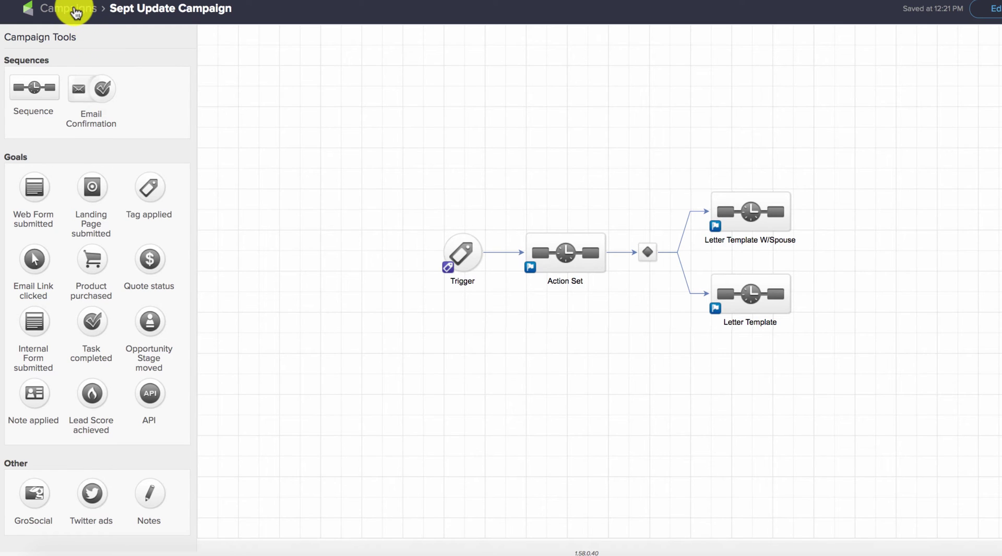
# - Go from Campaigns through Marketing > Settings to the Action Sets list
pyautogui.click(76, 13)
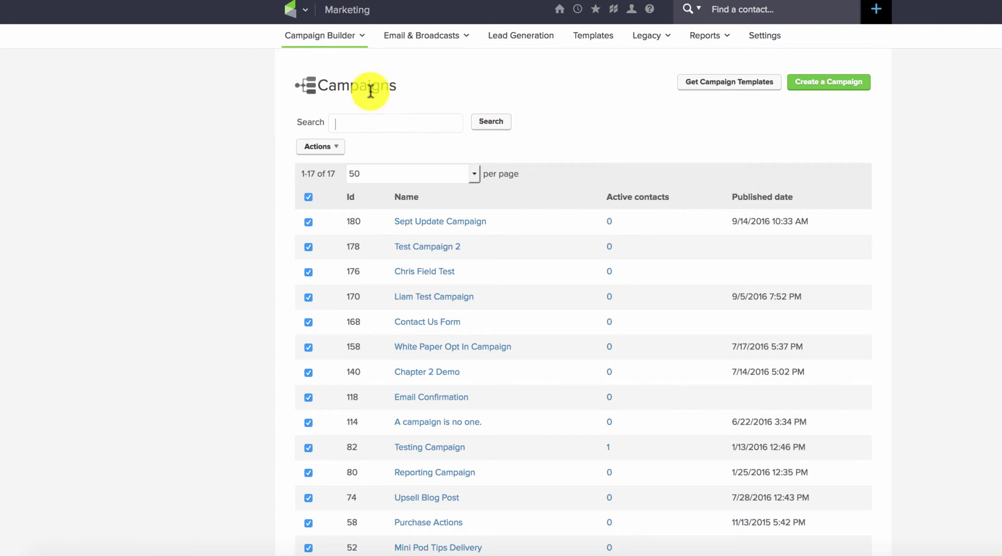
pyautogui.click(296, 9)
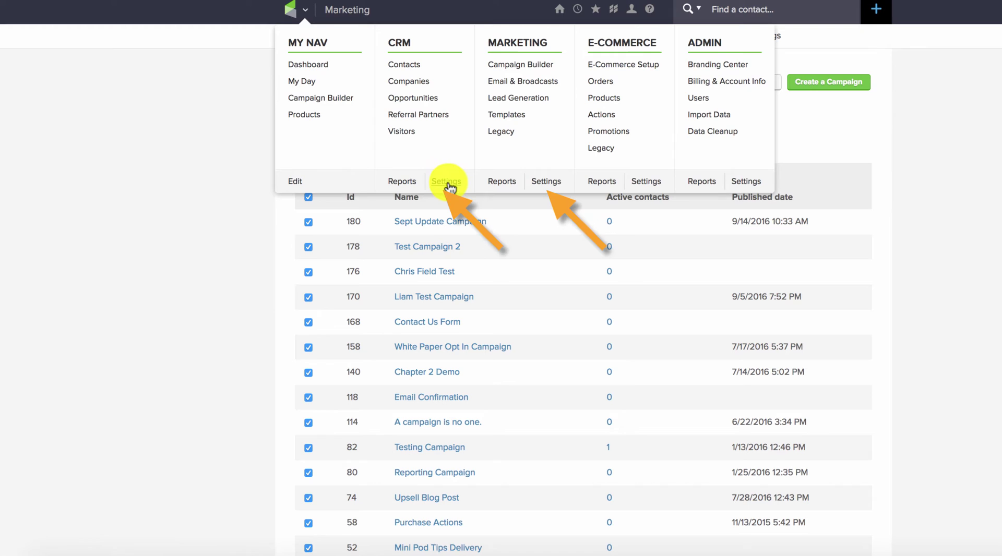
pyautogui.click(542, 185)
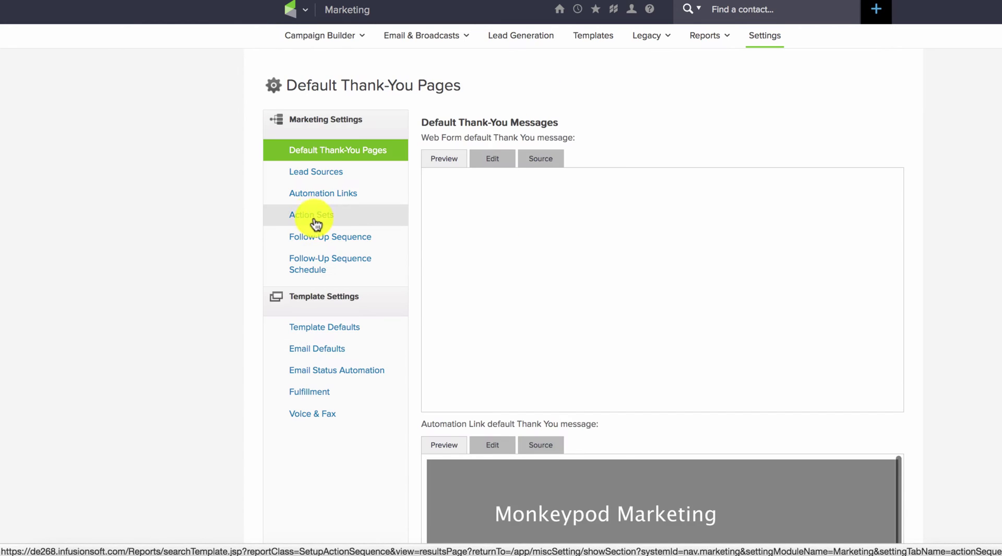
pyautogui.click(311, 217)
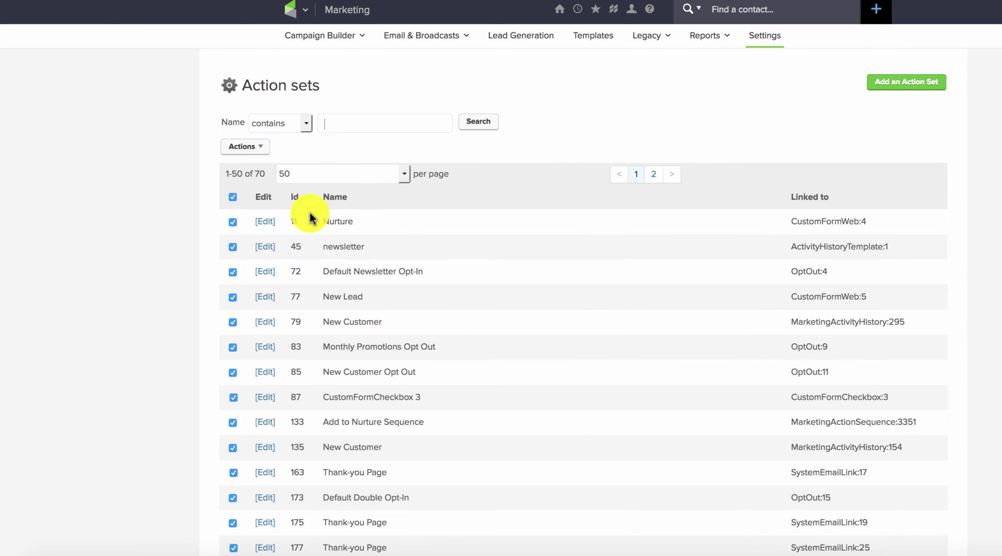
# - Create a new action set named Spouse Checker
pyautogui.click(899, 83)
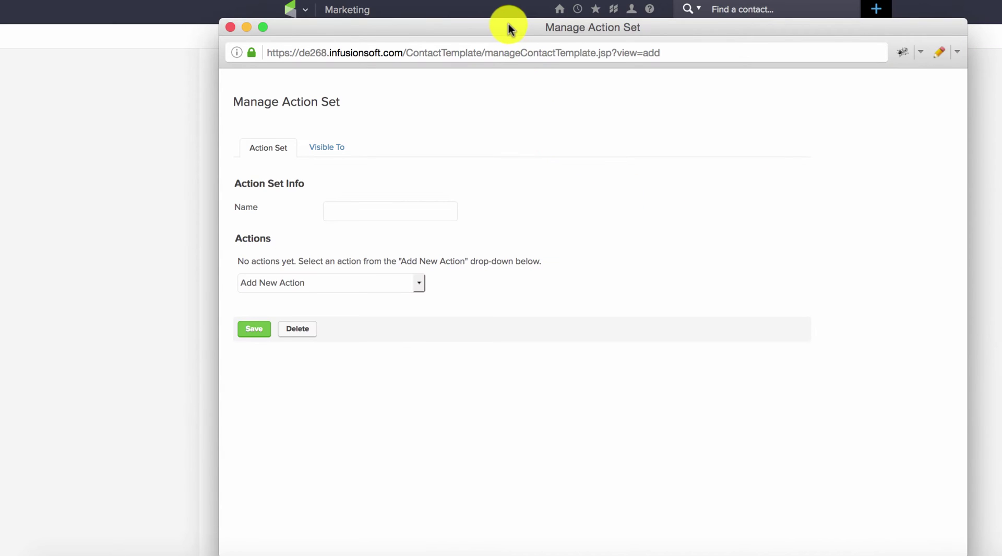
pyautogui.moveTo(509, 23); pyautogui.dragTo(507, 1)
pyautogui.click(389, 192)
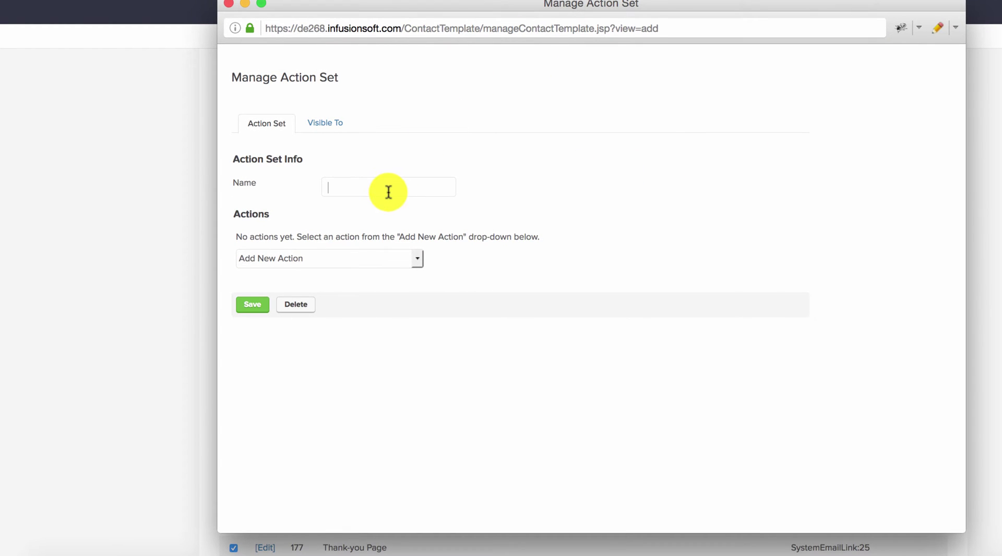
pyautogui.write('Ha')
pyautogui.moveTo(408, 194); pyautogui.dragTo(235, 190)
pyautogui.write('Spouse Checker')
# - Add an apply tag action using a new Has a Spouse tag in the Test Tags category
pyautogui.click(260, 258)
pyautogui.click(286, 284)
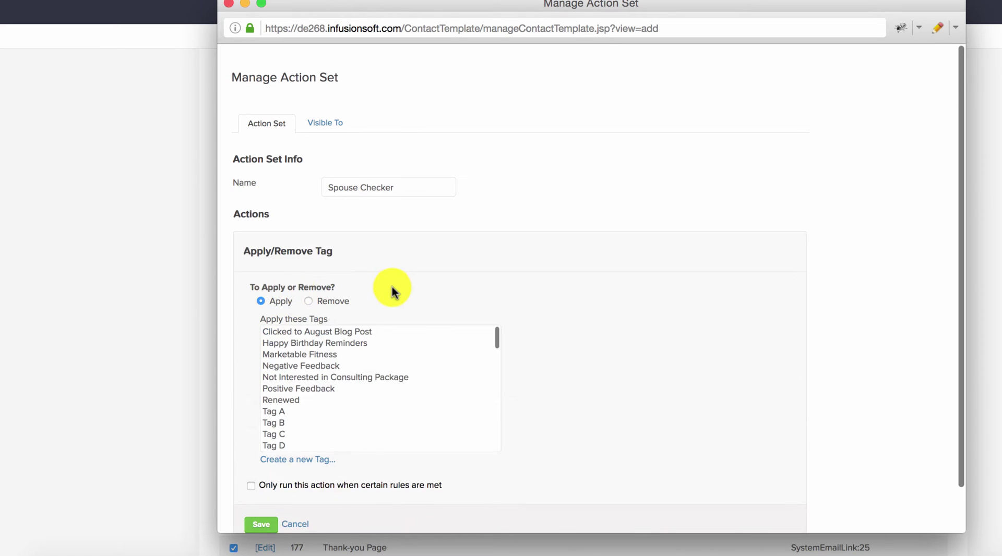
pyautogui.scroll(-2, 392, 287)
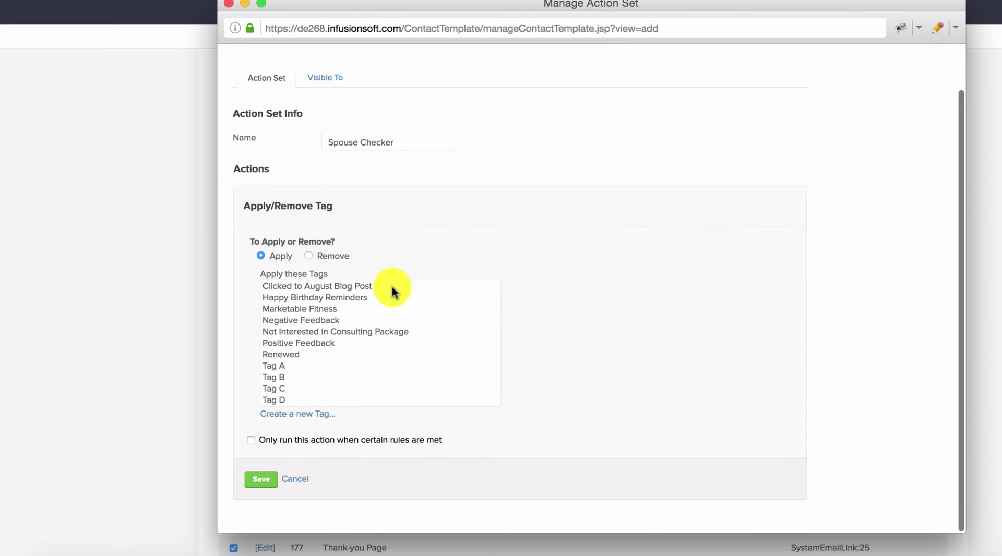
pyautogui.click(315, 418)
pyautogui.write('Has a Spouse')
pyautogui.scroll(-3, 603, 334)
pyautogui.click(421, 381)
pyautogui.click(371, 500)
pyautogui.click(317, 424)
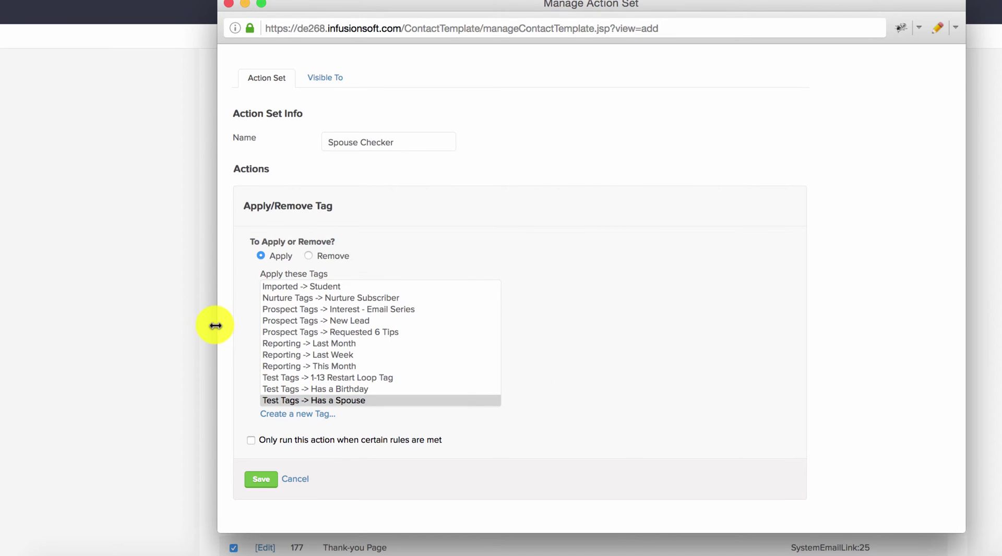
# - Make the tag action run only when certain rules are met, with no rule selected yet
pyautogui.moveTo(216, 326); pyautogui.dragTo(149, 326)
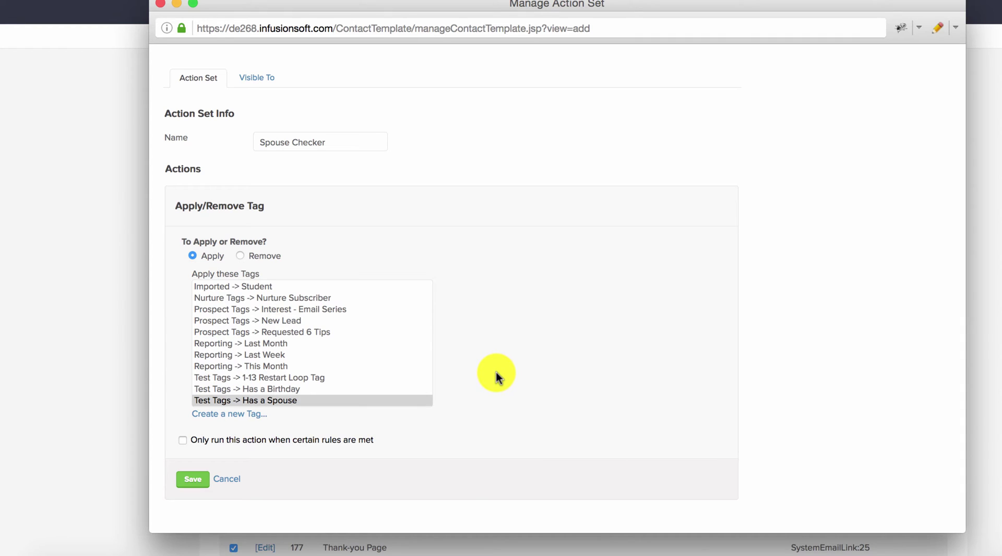
pyautogui.click(183, 442)
pyautogui.scroll(-1, 306, 450)
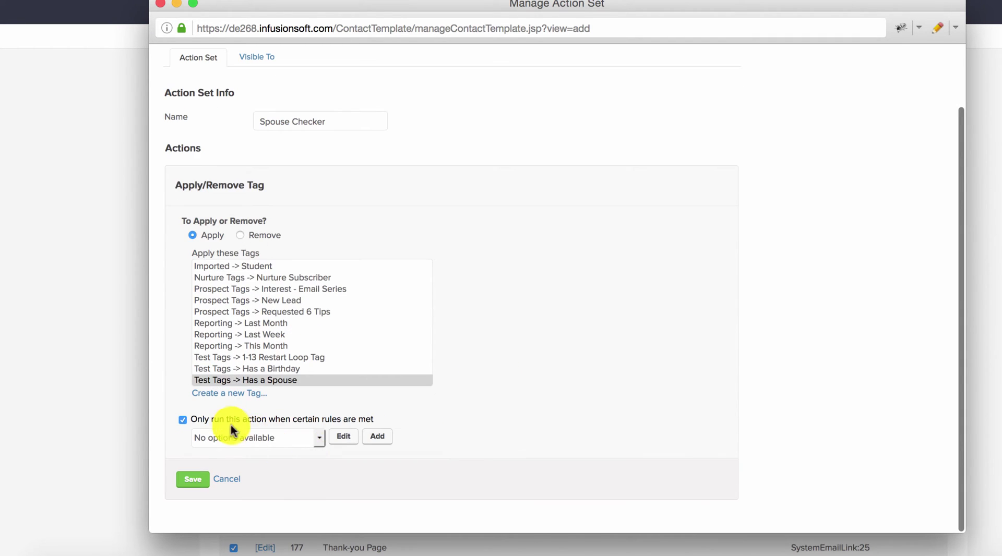
pyautogui.click(315, 446)
pyautogui.click(357, 464)
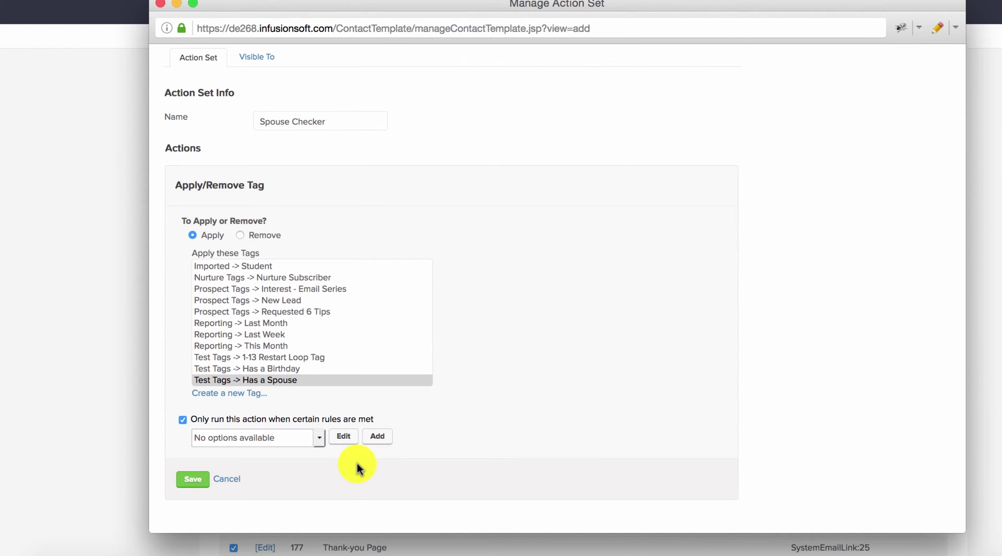
# - Create a new rule set named Spouse Has Value
pyautogui.click(376, 439)
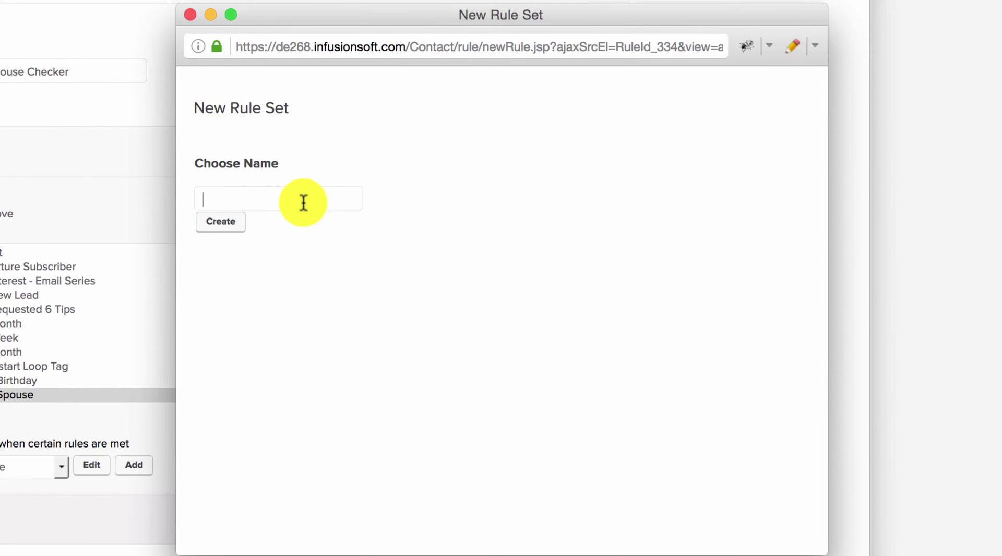
pyautogui.write('Spou')
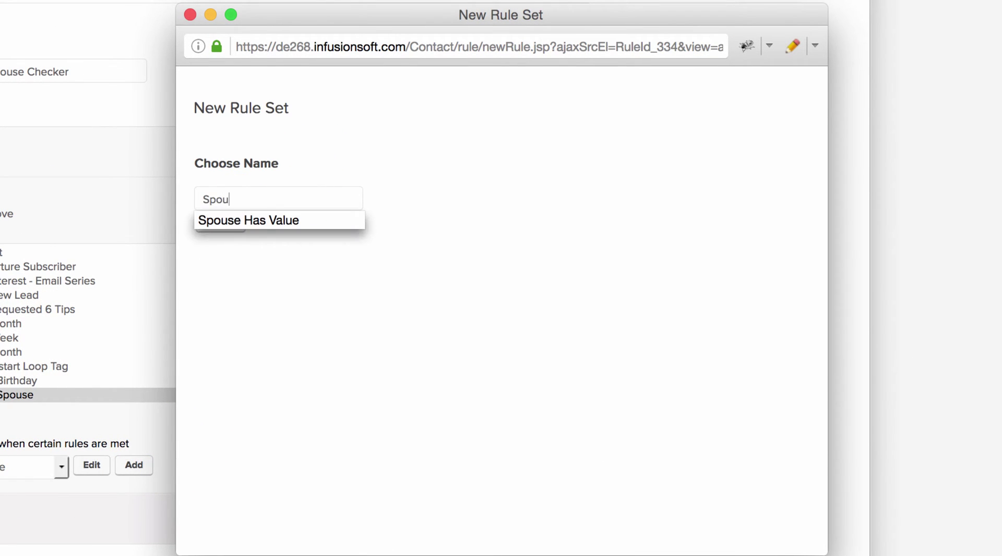
pyautogui.press('Down')
pyautogui.press('Return')
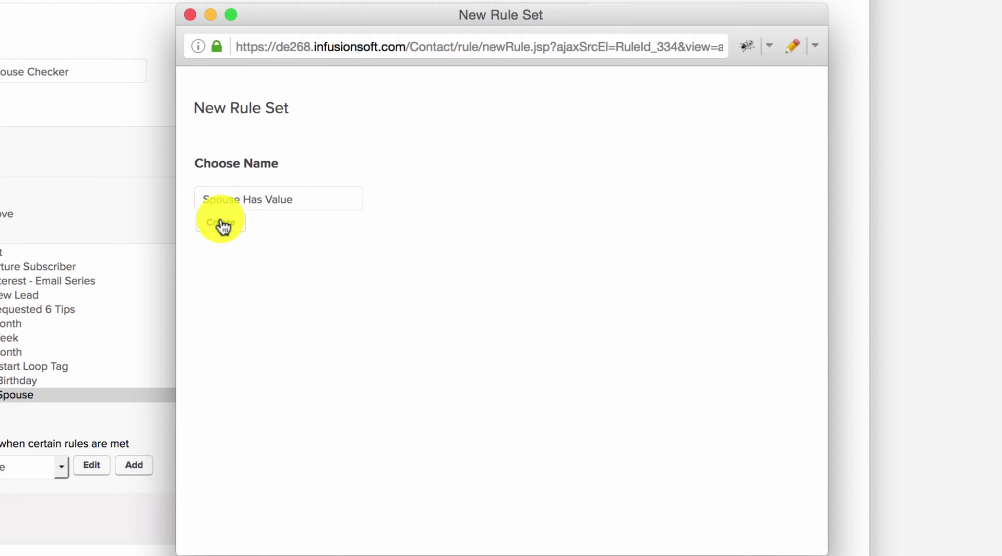
pyautogui.click(222, 224)
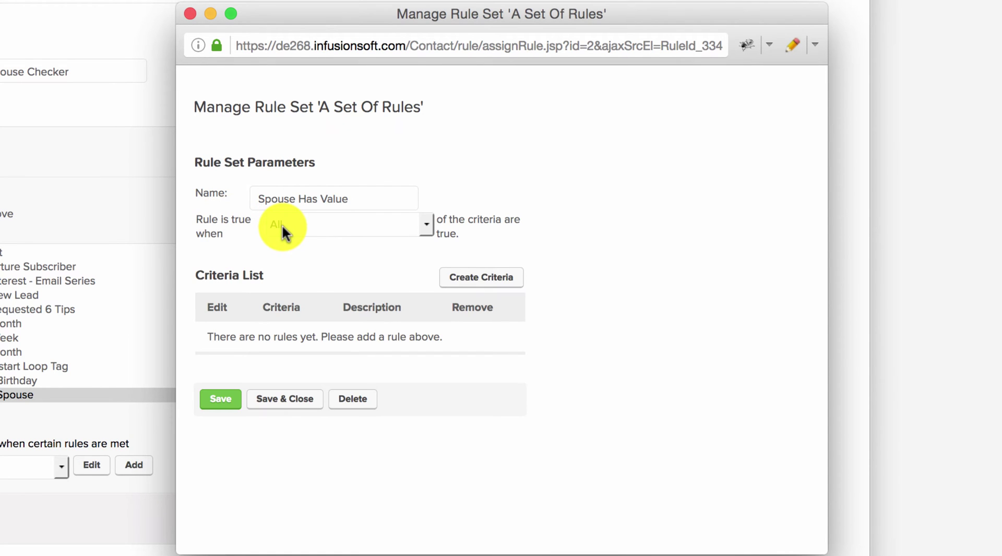
# - Add and save the criterion: additional information > Spouse Name Is Empty
pyautogui.click(462, 278)
pyautogui.click(427, 302)
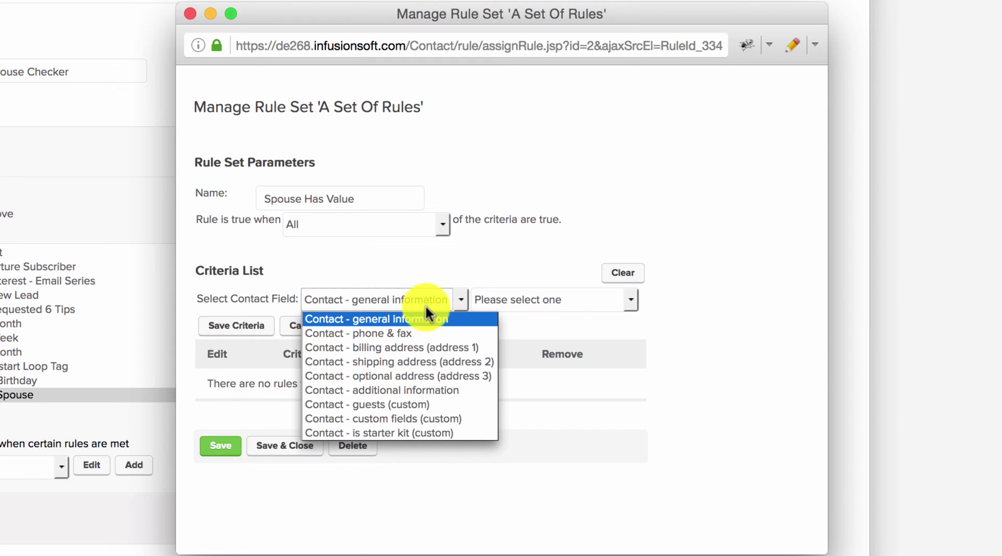
pyautogui.click(430, 391)
pyautogui.click(496, 302)
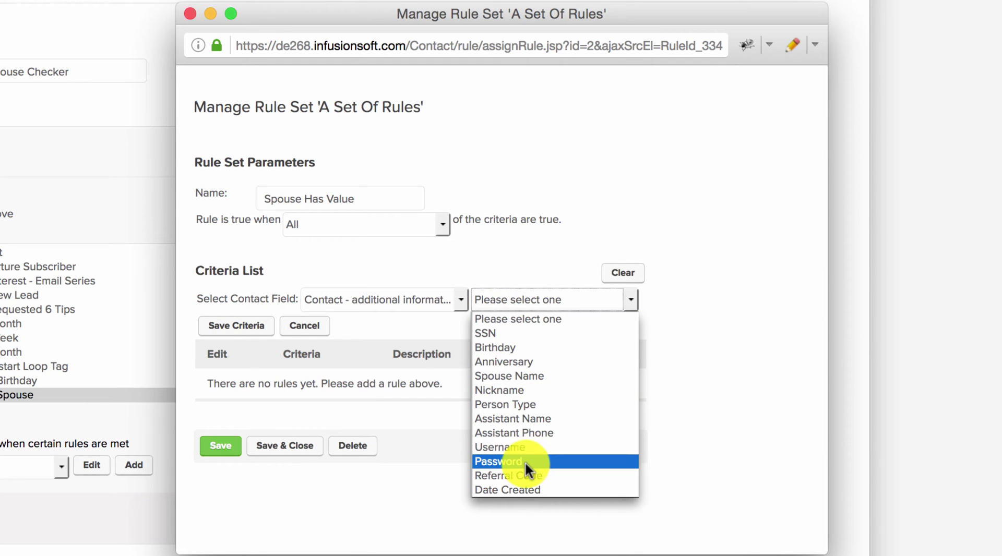
pyautogui.click(551, 376)
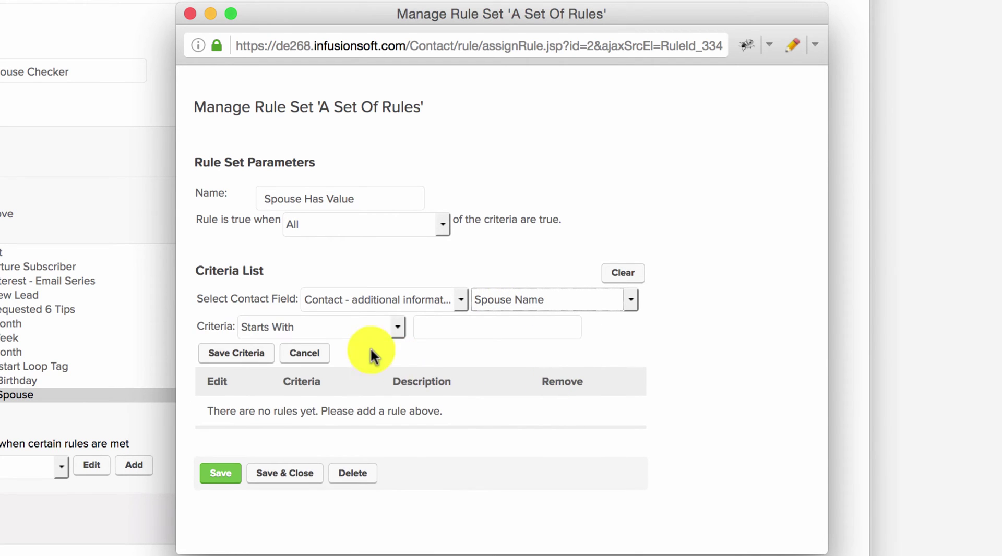
pyautogui.click(351, 333)
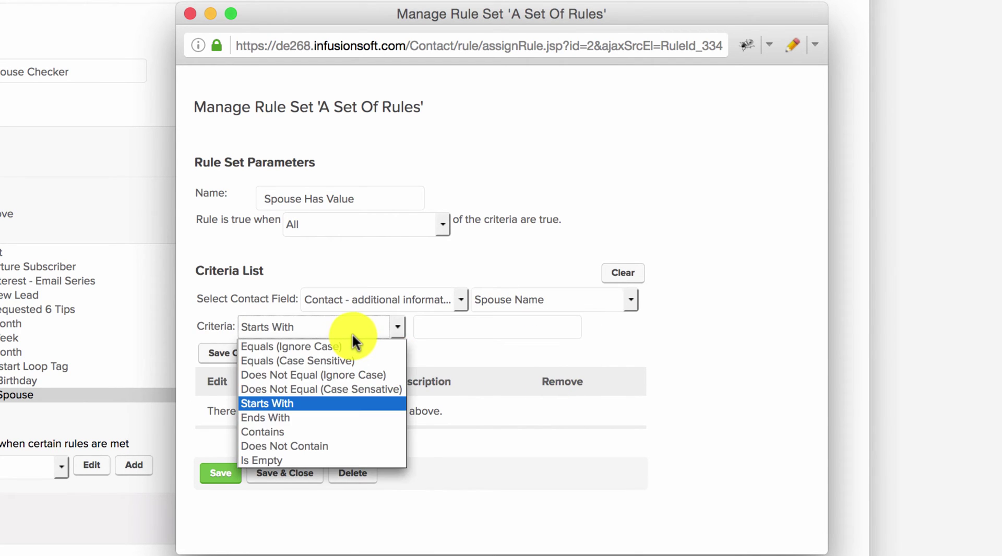
pyautogui.click(327, 458)
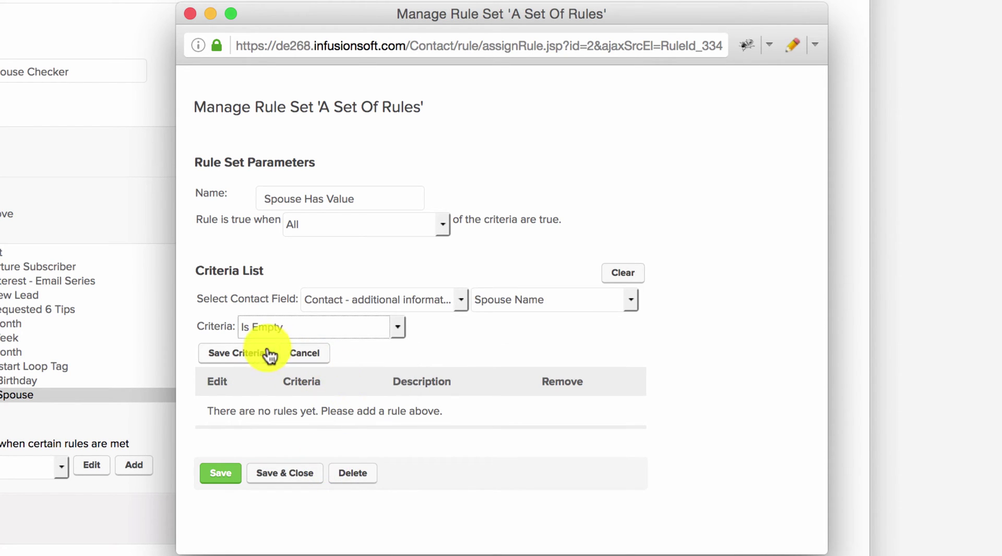
pyautogui.click(254, 359)
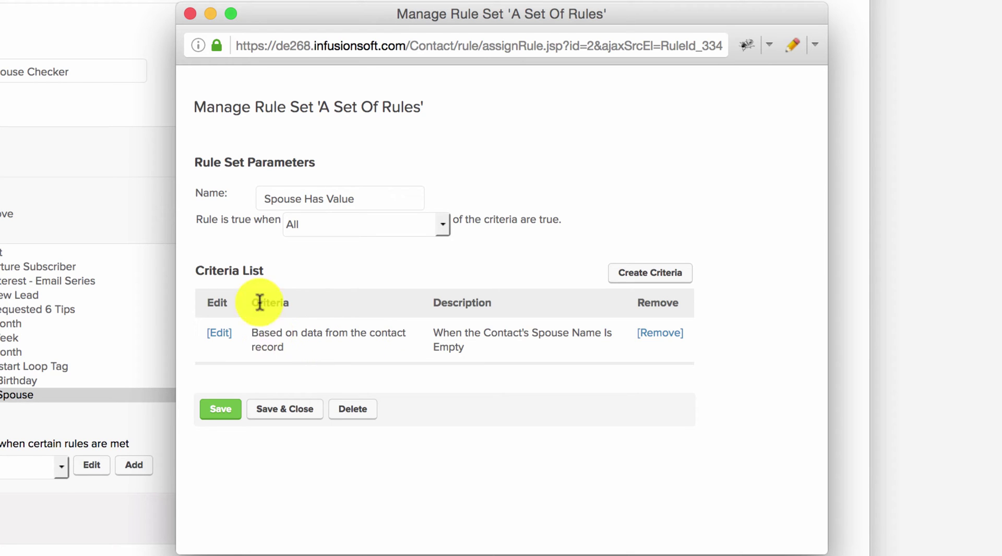
# - Set the rule to be true when None of its criteria are met
pyautogui.click(294, 222)
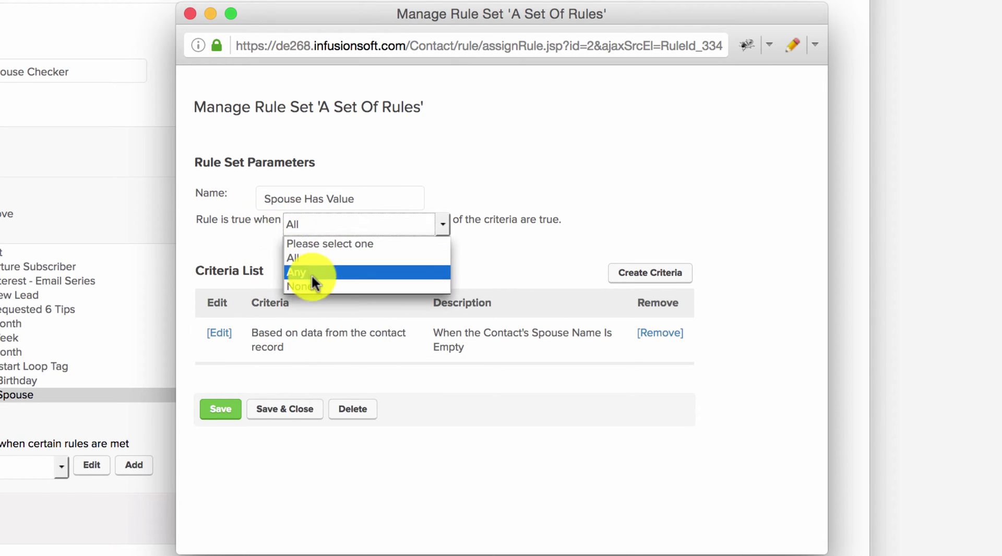
pyautogui.press('Escape')
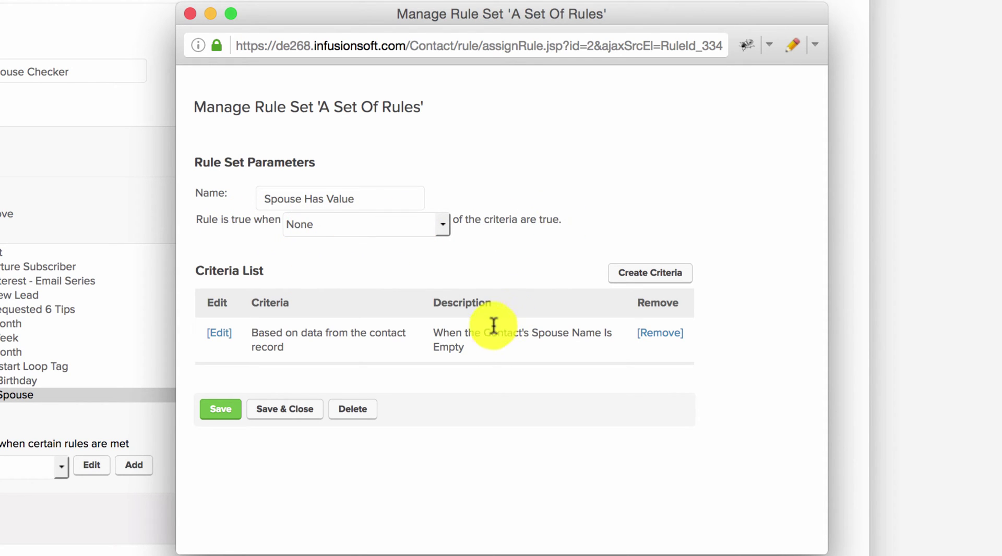
pyautogui.moveTo(462, 346); pyautogui.dragTo(432, 333)
pyautogui.click(479, 350)
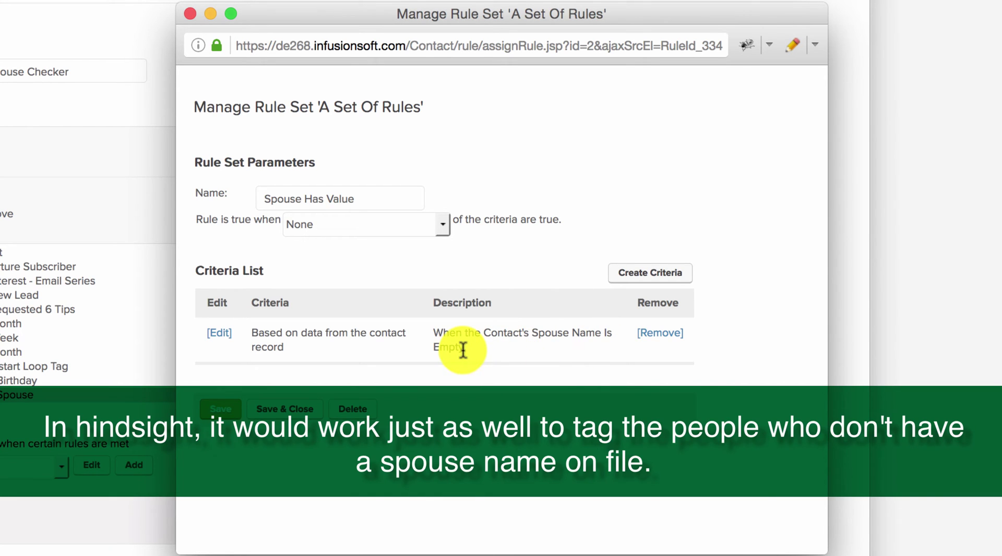
pyautogui.moveTo(432, 332); pyautogui.dragTo(487, 345)
pyautogui.click(487, 343)
pyautogui.click(321, 226)
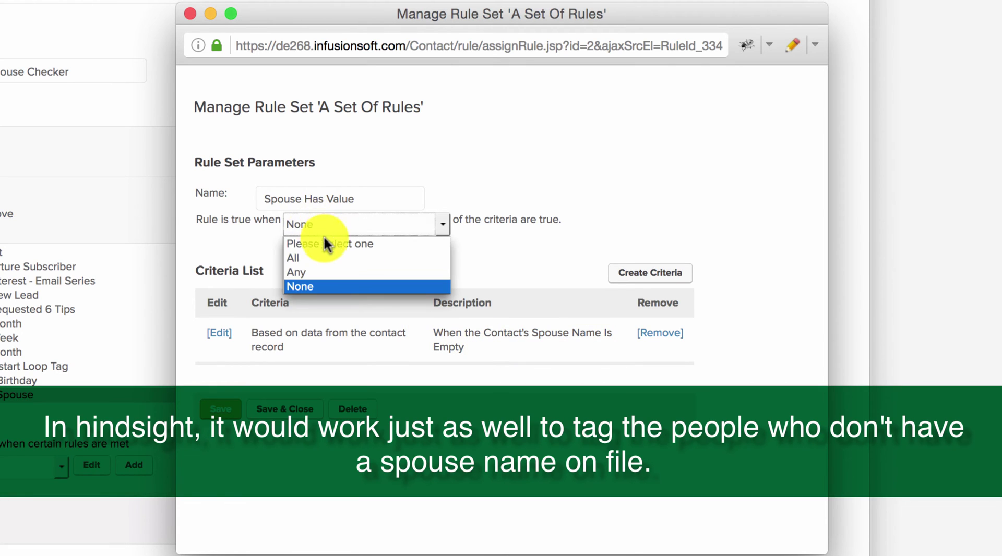
pyautogui.click(333, 285)
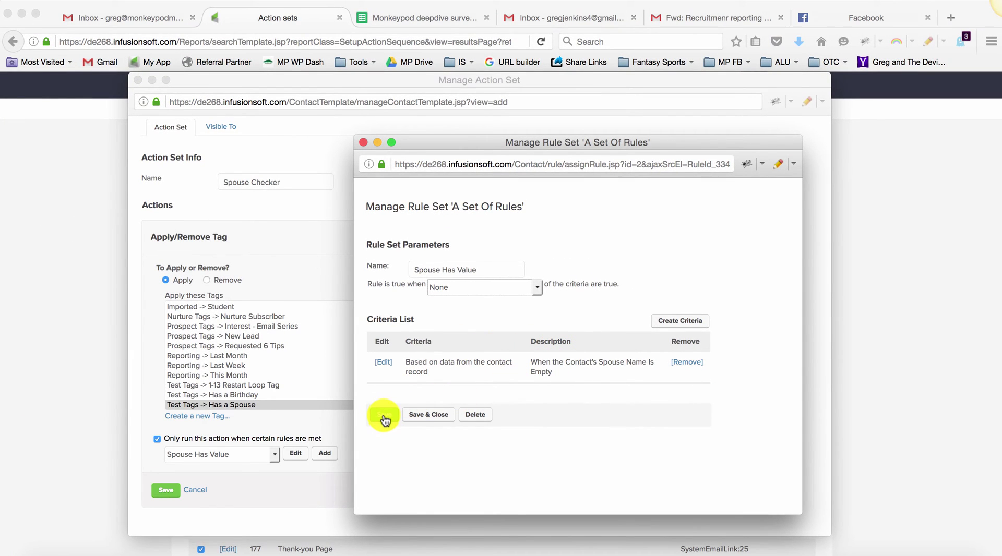
# - Save and close the Spouse Has Value rule set, then save and close the Spouse Checker action set
pyautogui.click(384, 416)
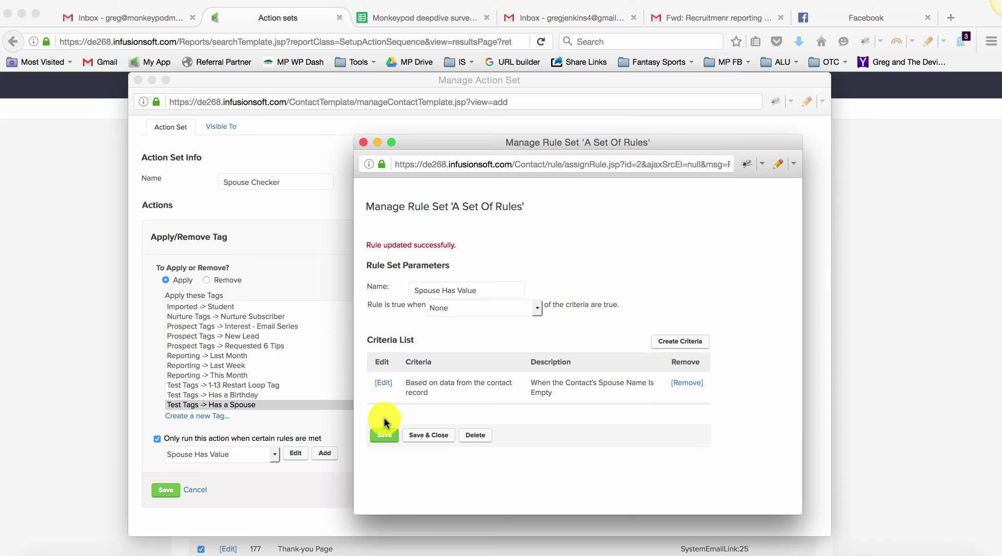
pyautogui.click(440, 438)
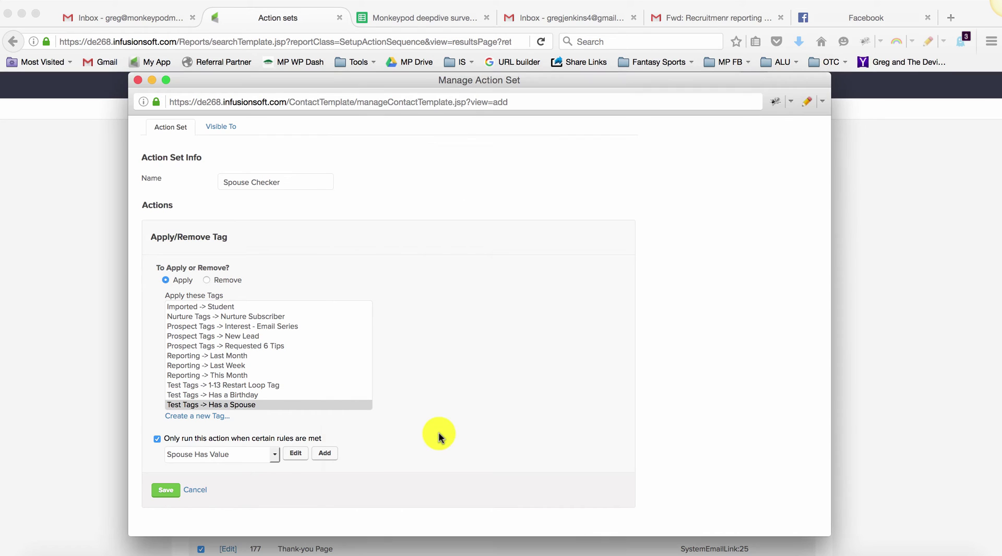
pyautogui.click(166, 491)
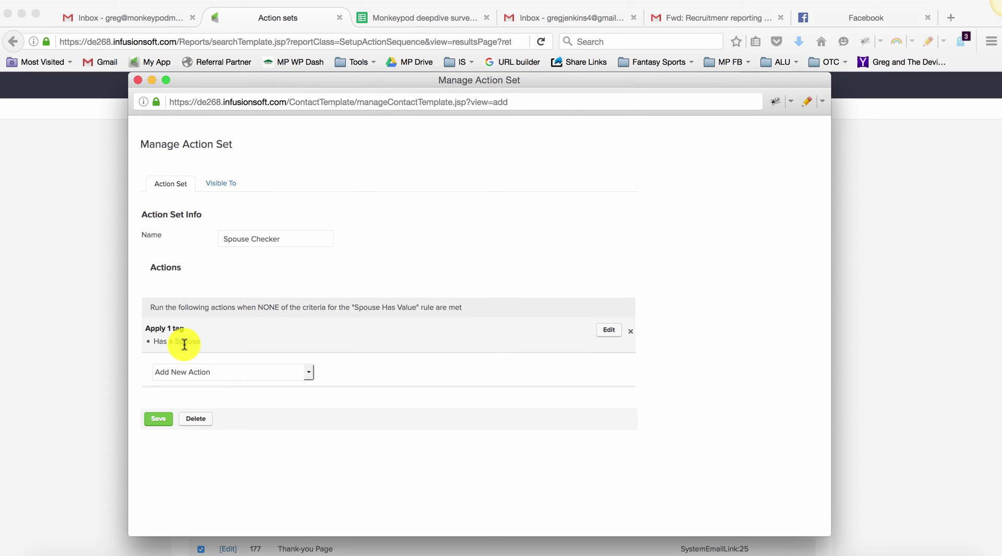
pyautogui.click(158, 420)
pyautogui.click(493, 91)
# - Reopen the Sept Update Campaign and add an Apply Action Set step after Start in the first sequence
pyautogui.click(500, 126)
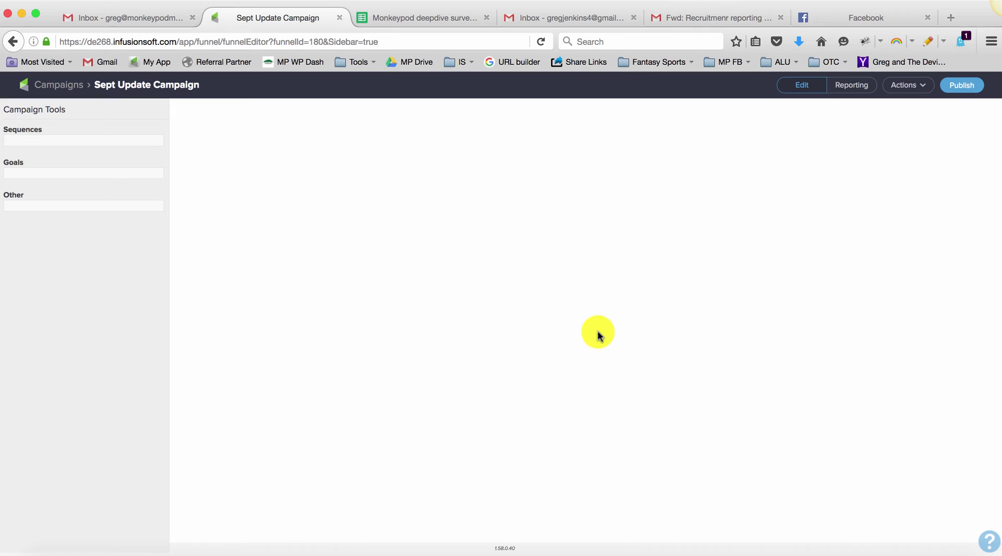
pyautogui.click(539, 40)
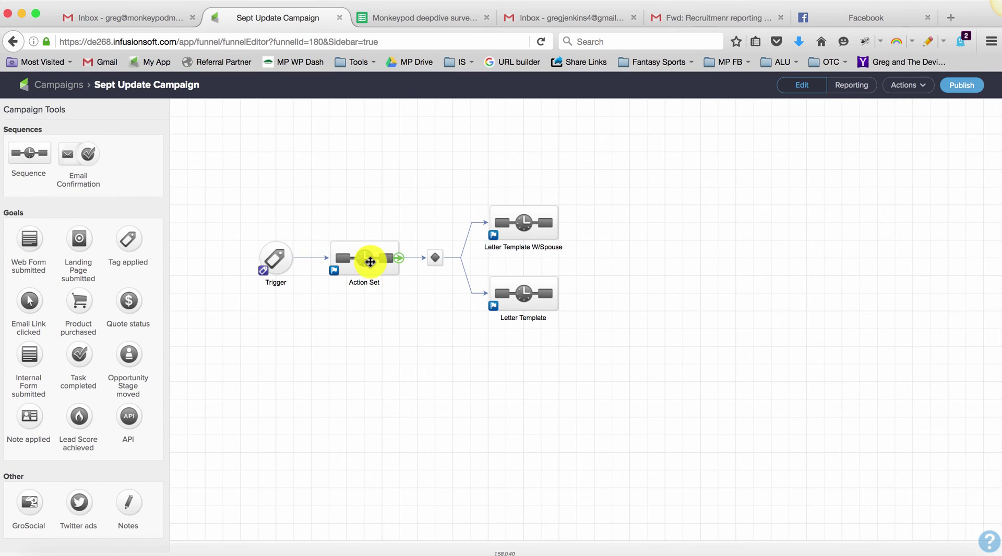
pyautogui.doubleClick(370, 262)
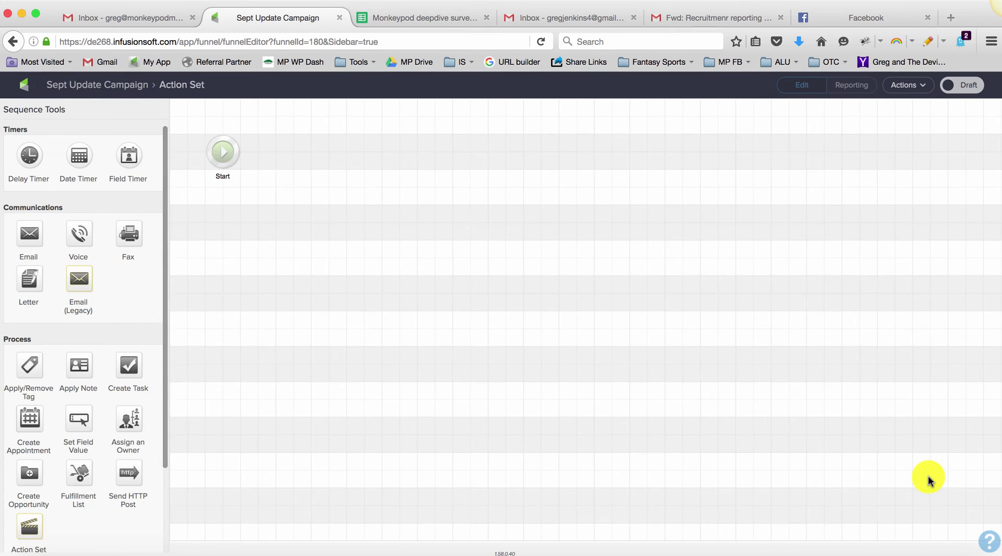
pyautogui.moveTo(25, 526); pyautogui.dragTo(303, 151)
pyautogui.moveTo(239, 151); pyautogui.dragTo(306, 154)
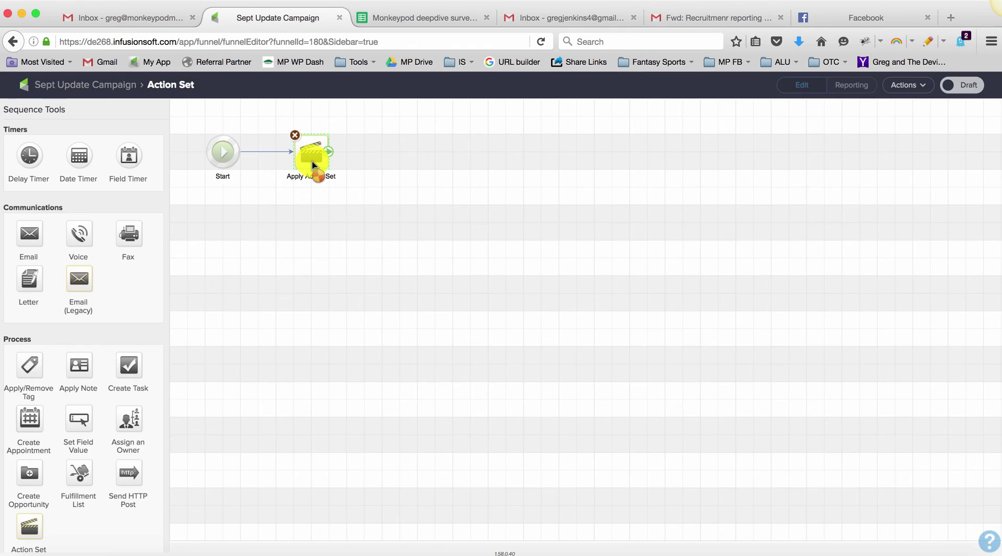
# - Set the step to apply the Spouse Checker action set and mark the sequence Ready
pyautogui.doubleClick(314, 165)
pyautogui.click(462, 260)
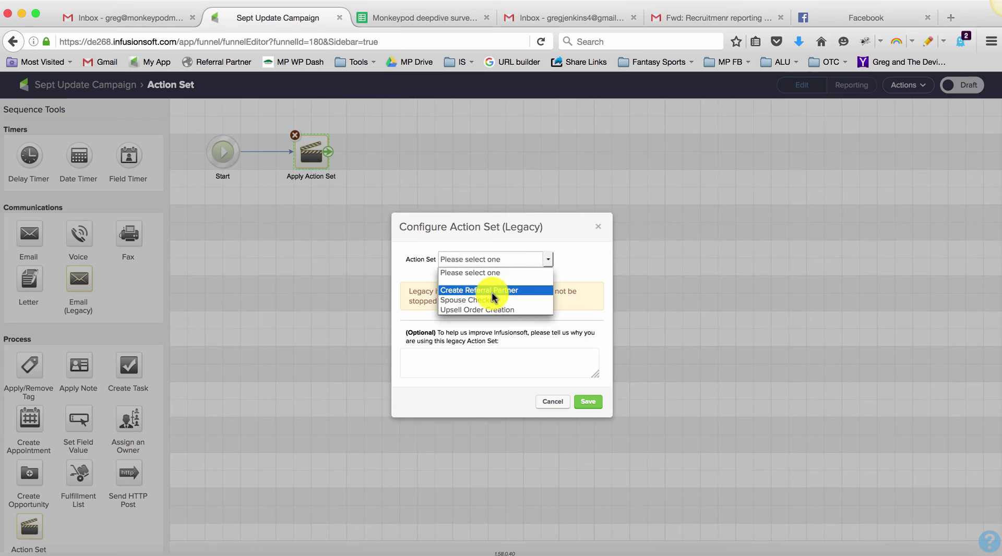
pyautogui.click(493, 299)
pyautogui.click(587, 403)
pyautogui.click(953, 87)
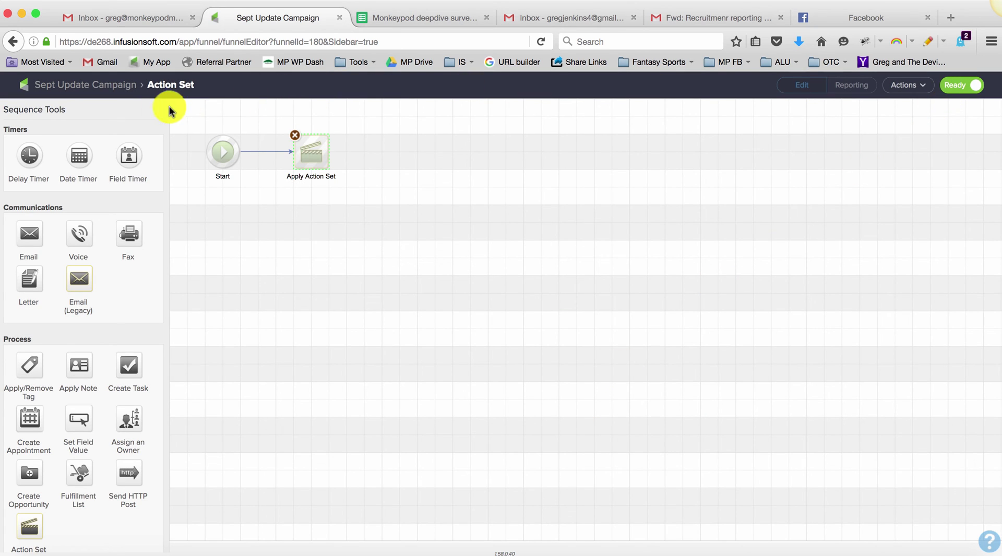
# - Add a Delay Timer after the Apply Action Set step in the Action Set sequence
pyautogui.click(120, 89)
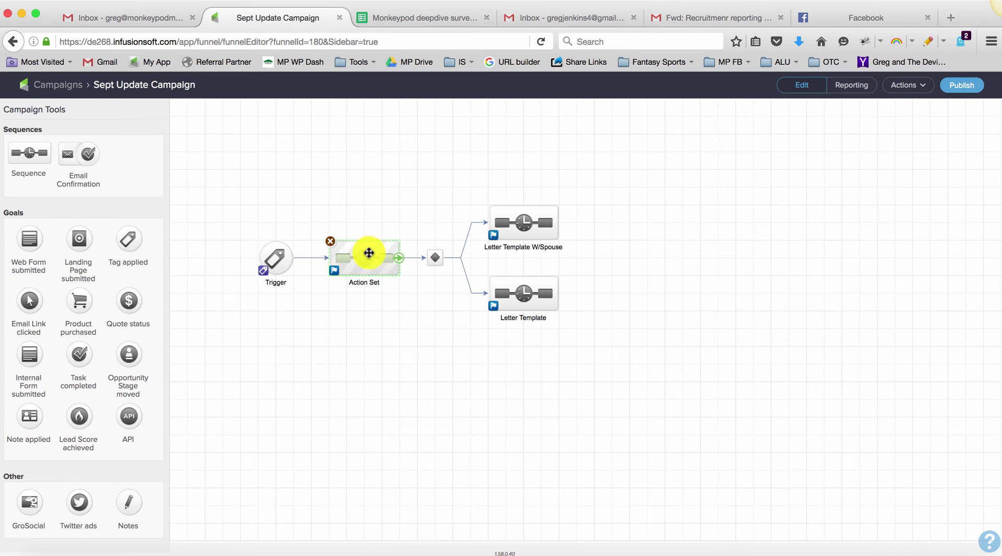
pyautogui.doubleClick(365, 255)
pyautogui.moveTo(50, 175); pyautogui.dragTo(401, 145)
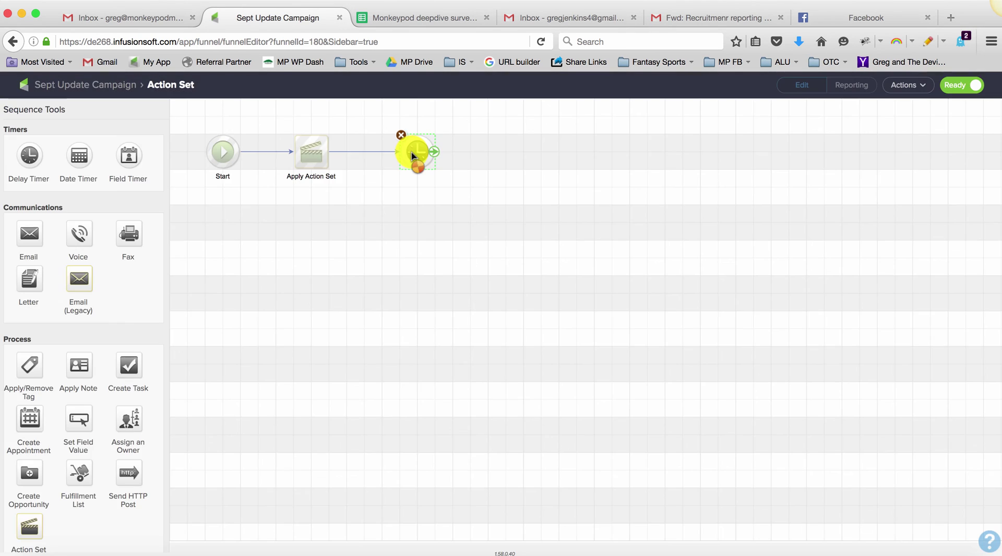
# - Set the delay timer to wait at least 1 minute and run on any day
pyautogui.doubleClick(413, 153)
pyautogui.click(334, 300)
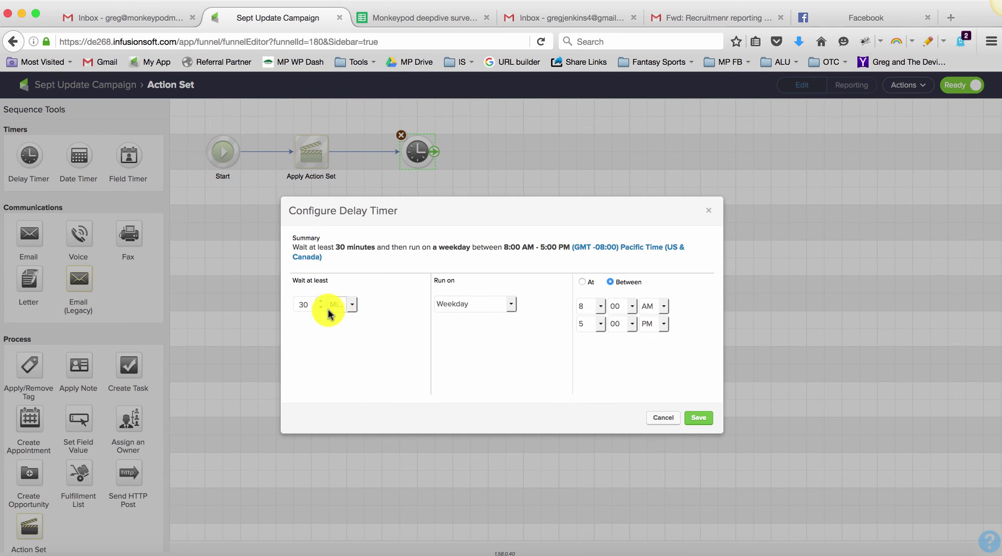
pyautogui.click(327, 310)
pyautogui.click(324, 316)
pyautogui.click(321, 308)
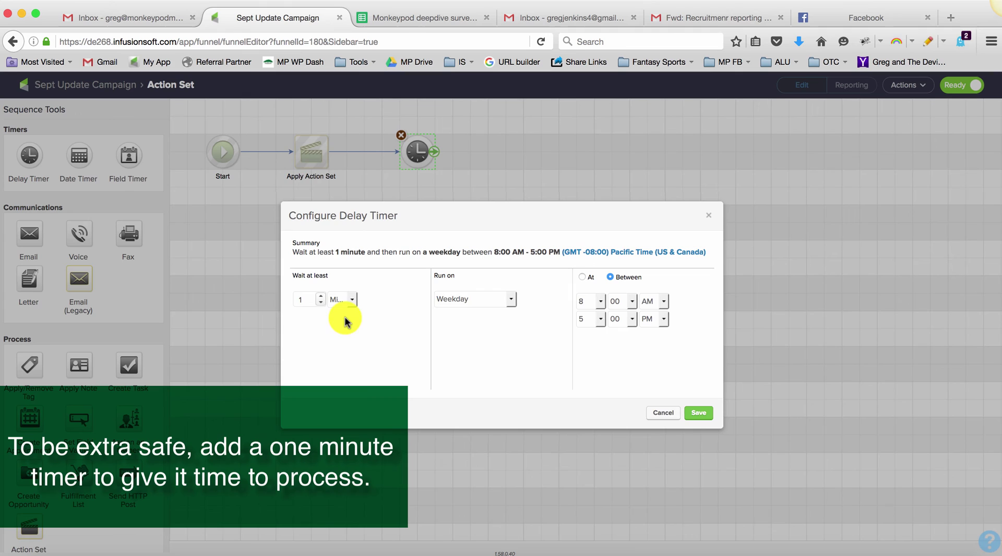
pyautogui.click(474, 300)
pyautogui.click(475, 322)
pyautogui.click(478, 300)
pyautogui.click(473, 313)
# - Limit the timer to run between 12:00 AM and 11:45 PM, save, and return to the campaign
pyautogui.click(600, 301)
pyautogui.click(585, 314)
pyautogui.click(598, 319)
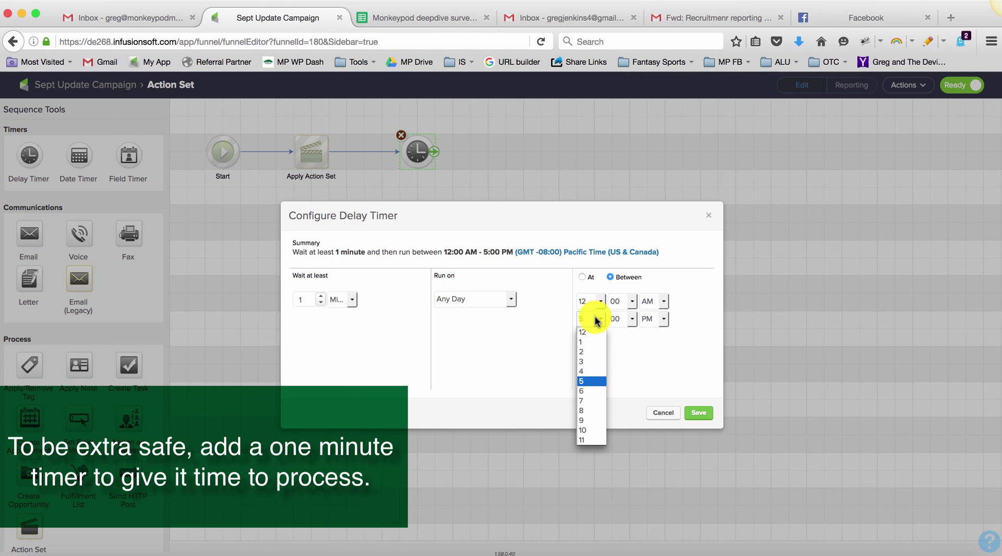
pyautogui.click(595, 440)
pyautogui.click(624, 319)
pyautogui.click(625, 360)
pyautogui.click(699, 413)
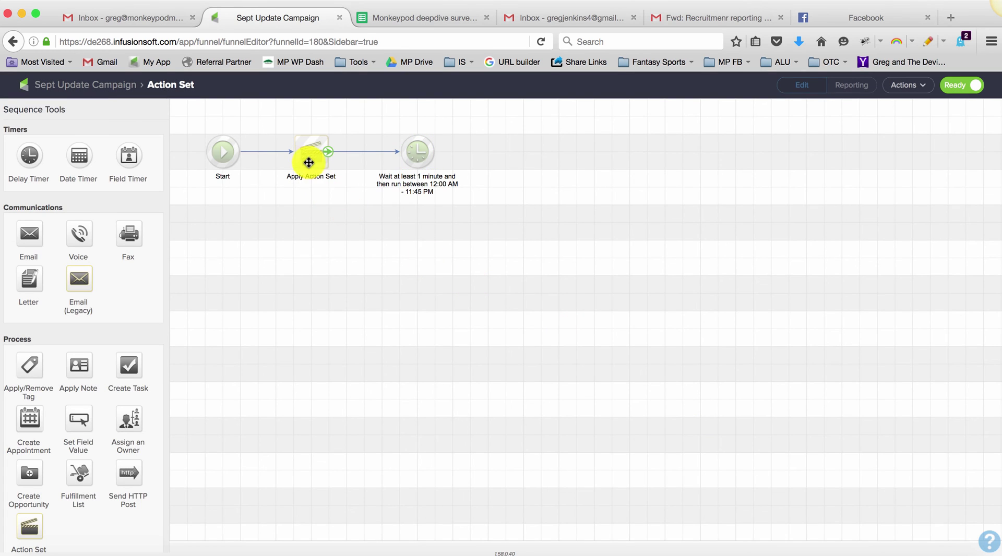
pyautogui.click(118, 85)
# - In the decision diamond, route Letter Template W/Spouse when Contact's Tags contains Has a Spouse
pyautogui.doubleClick(435, 258)
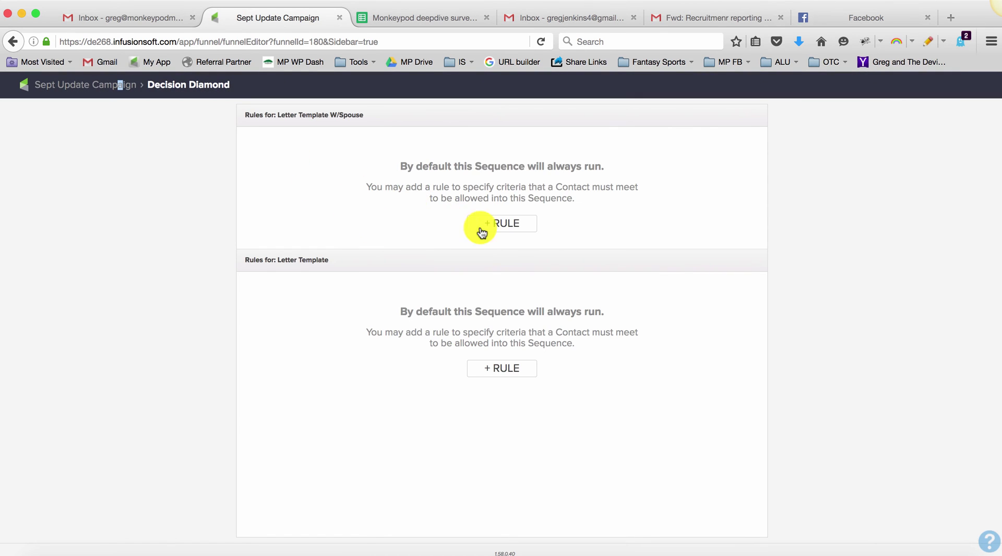
pyautogui.click(479, 229)
pyautogui.click(293, 151)
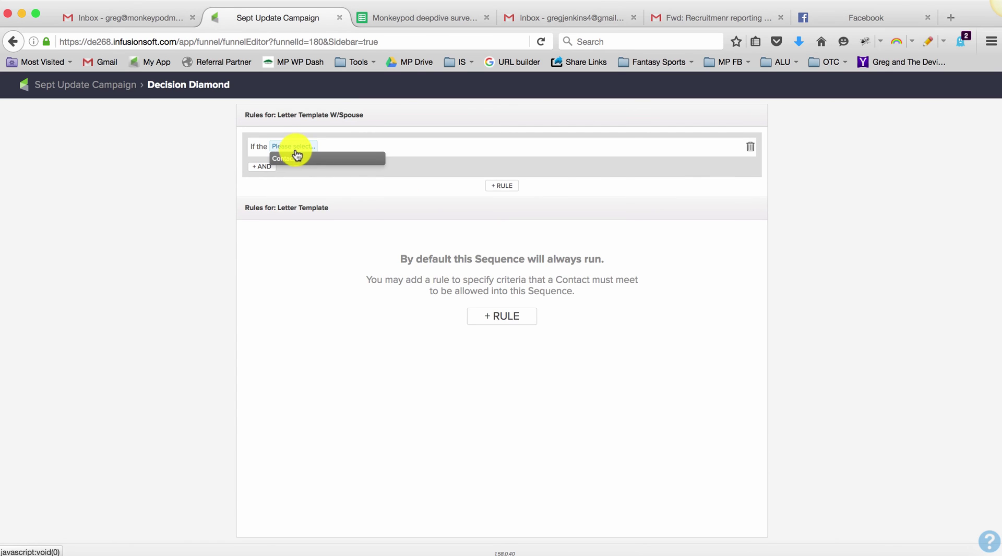
pyautogui.click(296, 157)
pyautogui.click(324, 147)
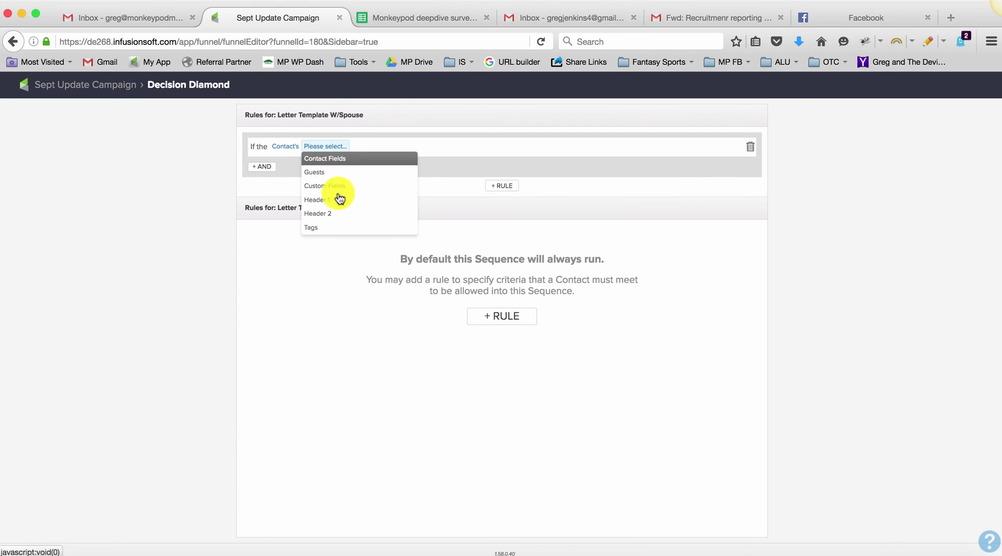
pyautogui.click(353, 230)
pyautogui.click(361, 147)
pyautogui.click(367, 159)
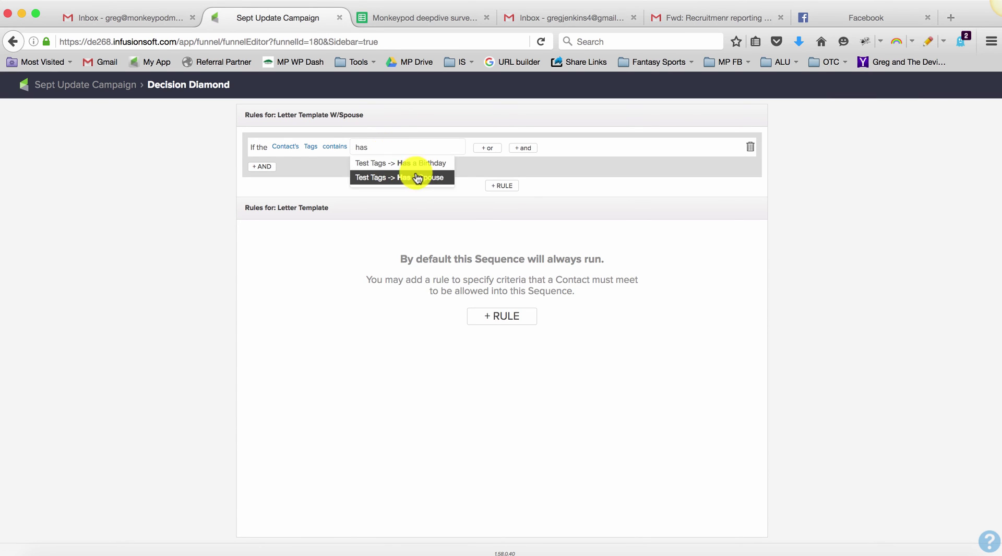
pyautogui.click(416, 176)
# - Route Letter Template when Contact's Tags doesn't contain Has a Spouse, then return to the campaign canvas
pyautogui.click(503, 317)
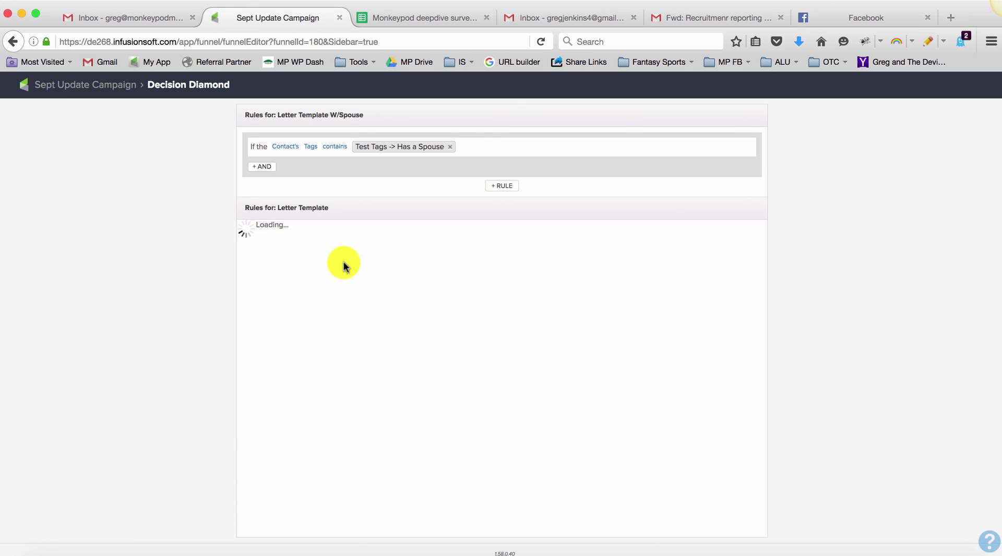
pyautogui.click(294, 242)
pyautogui.click(298, 250)
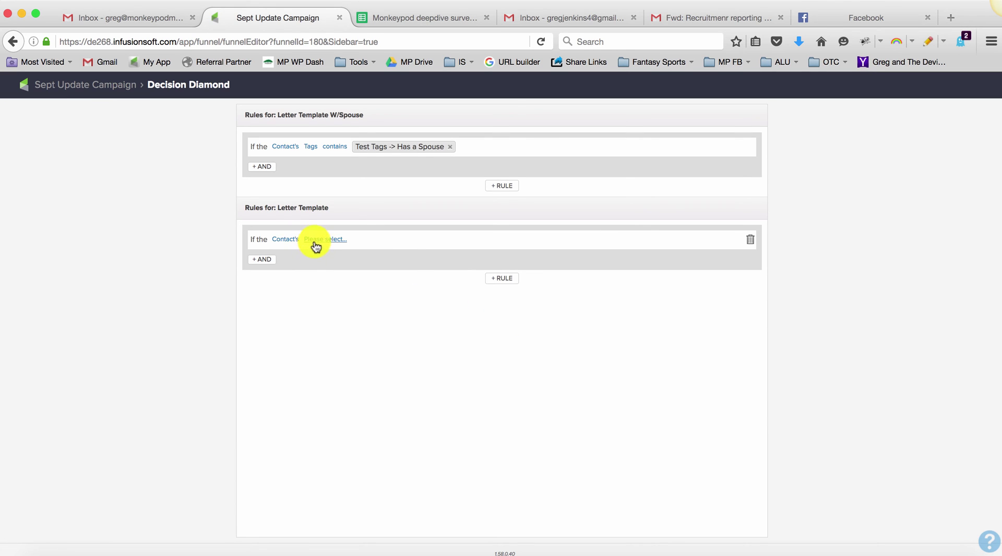
pyautogui.click(319, 241)
pyautogui.click(339, 319)
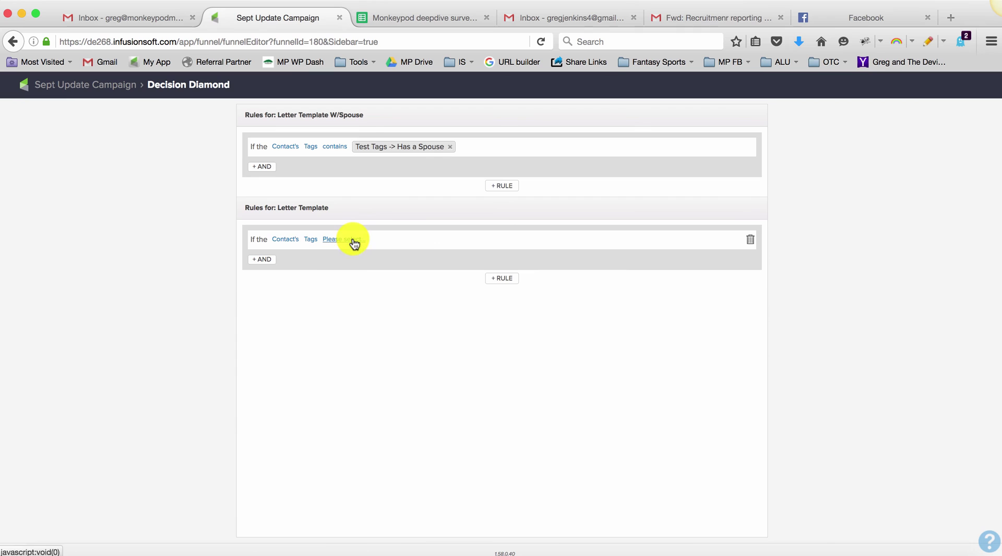
pyautogui.click(350, 240)
pyautogui.click(359, 264)
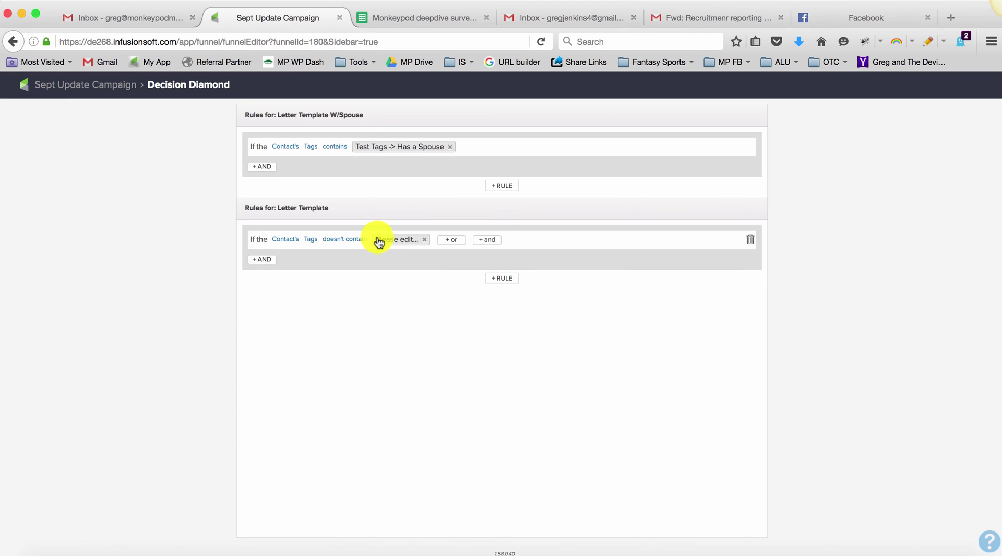
pyautogui.click(379, 239)
pyautogui.write('has')
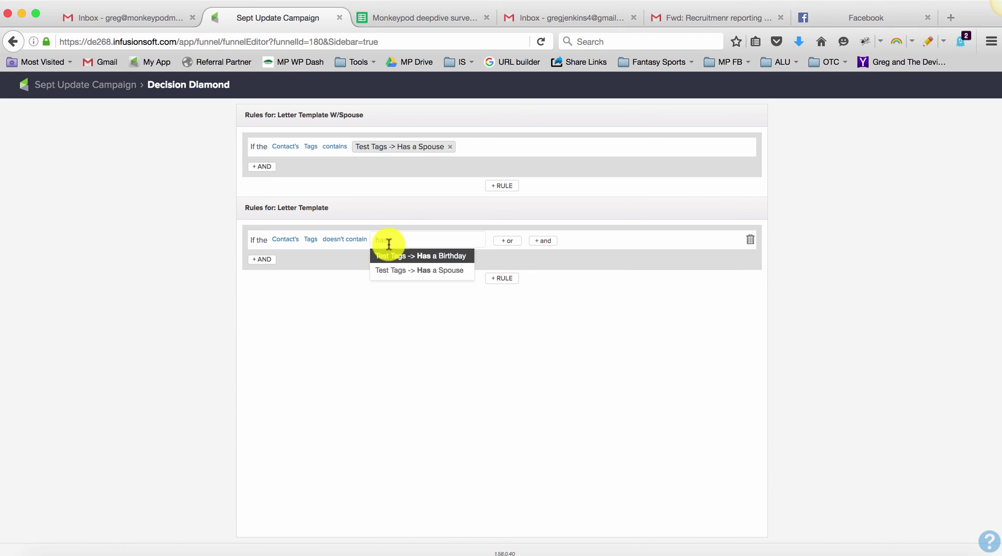
pyautogui.click(414, 270)
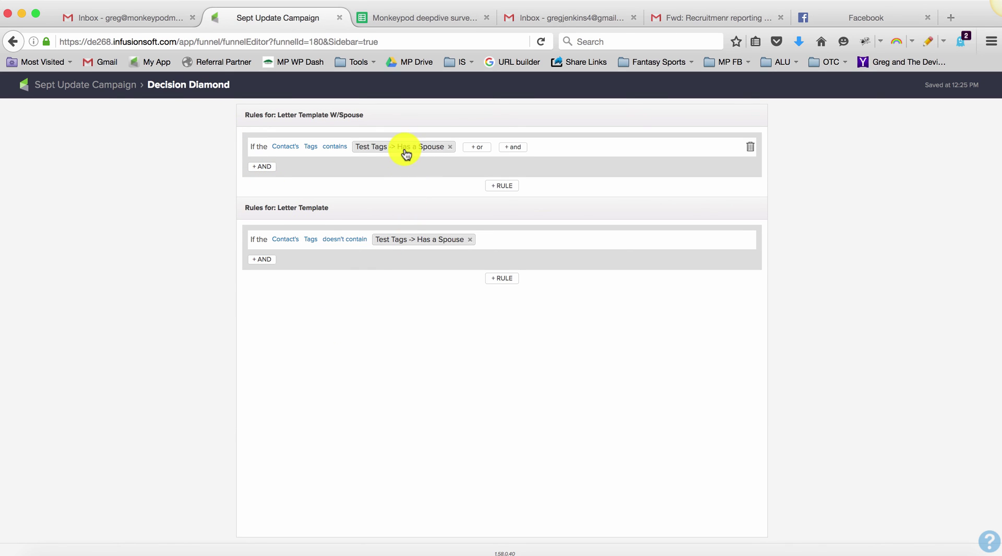
pyautogui.click(120, 85)
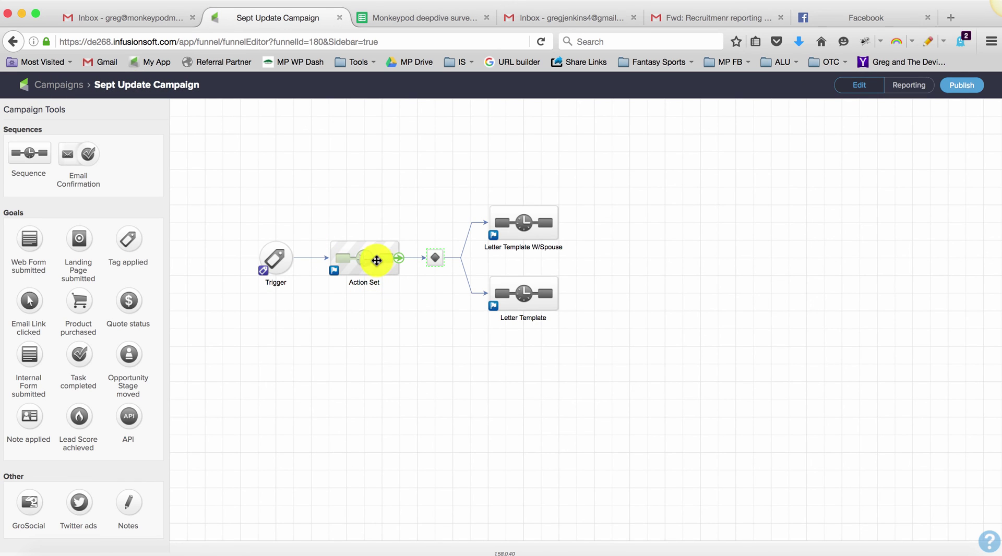
pyautogui.click(503, 225)
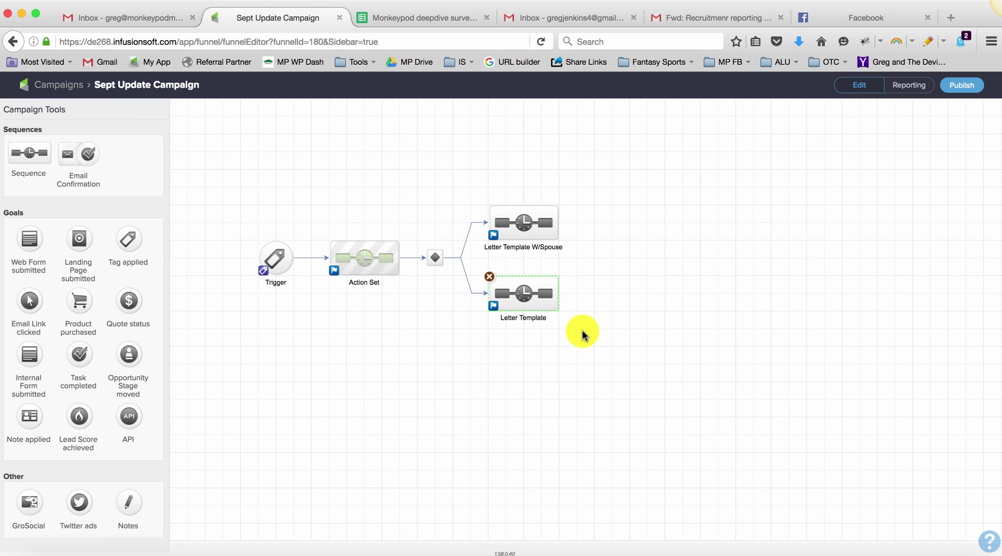
pyautogui.moveTo(541, 319); pyautogui.dragTo(475, 262)
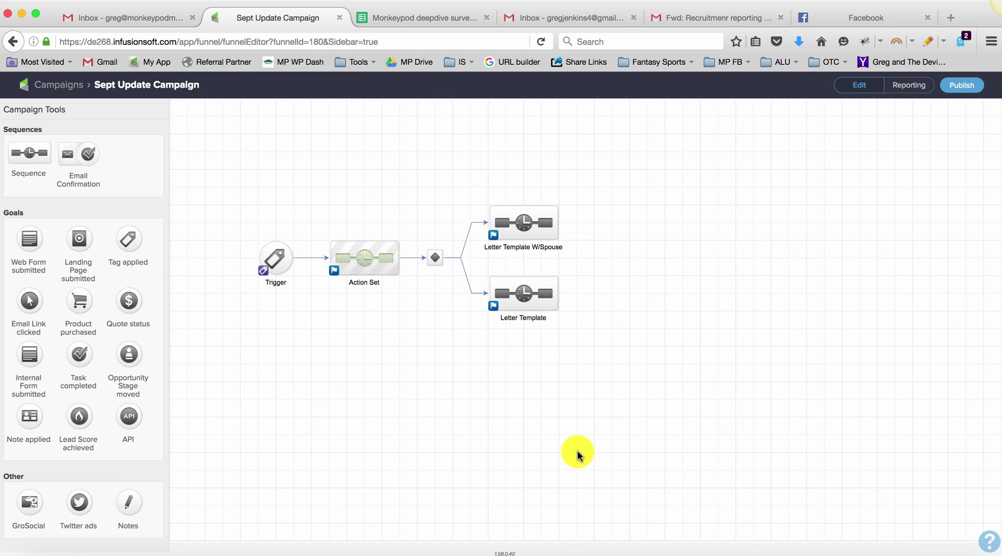
pyautogui.moveTo(589, 354); pyautogui.dragTo(609, 308)
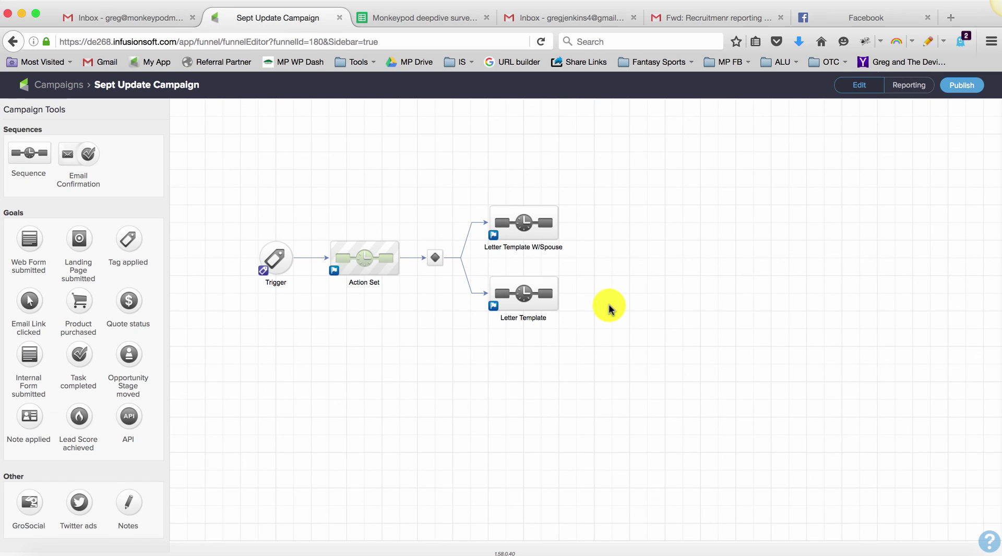